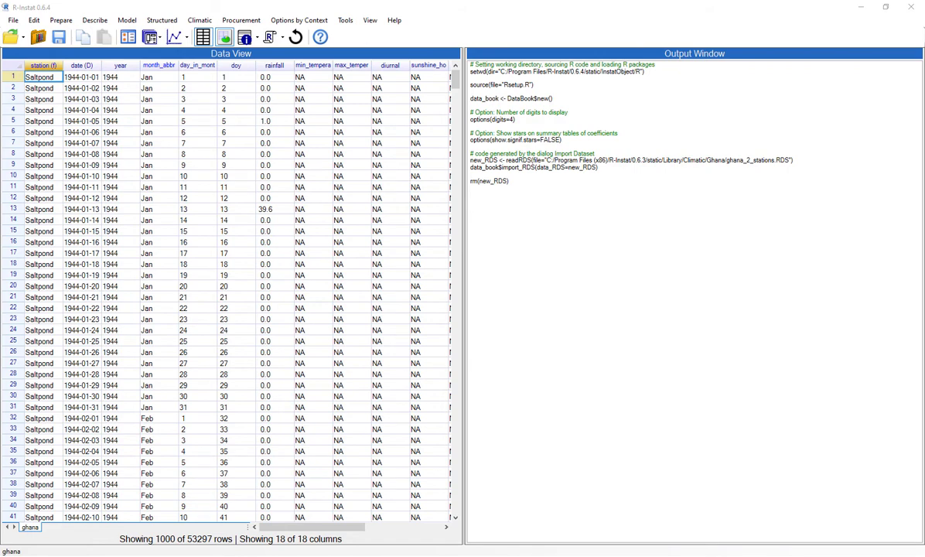
# Open the factor levels and labels of the station column and apply them as they stand.
pyautogui.rightClick(44, 65)
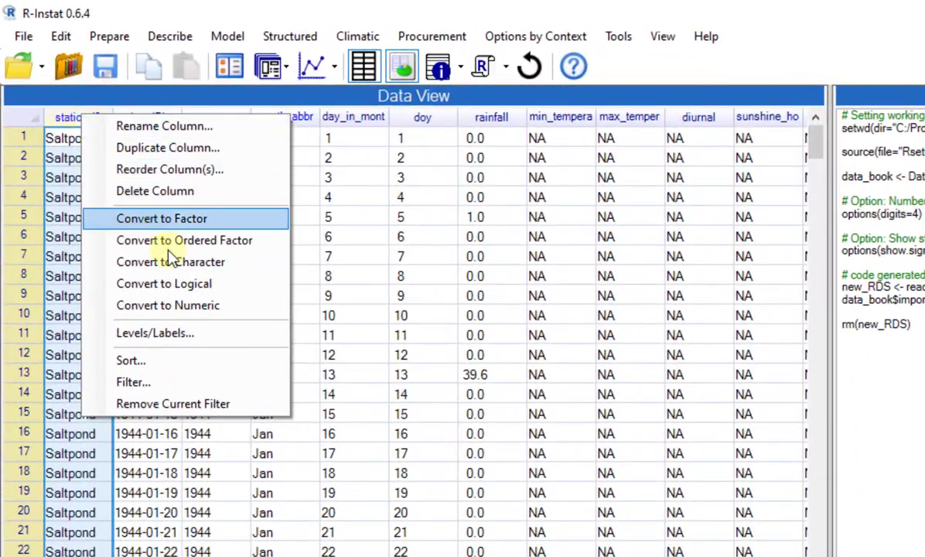
pyautogui.click(215, 333)
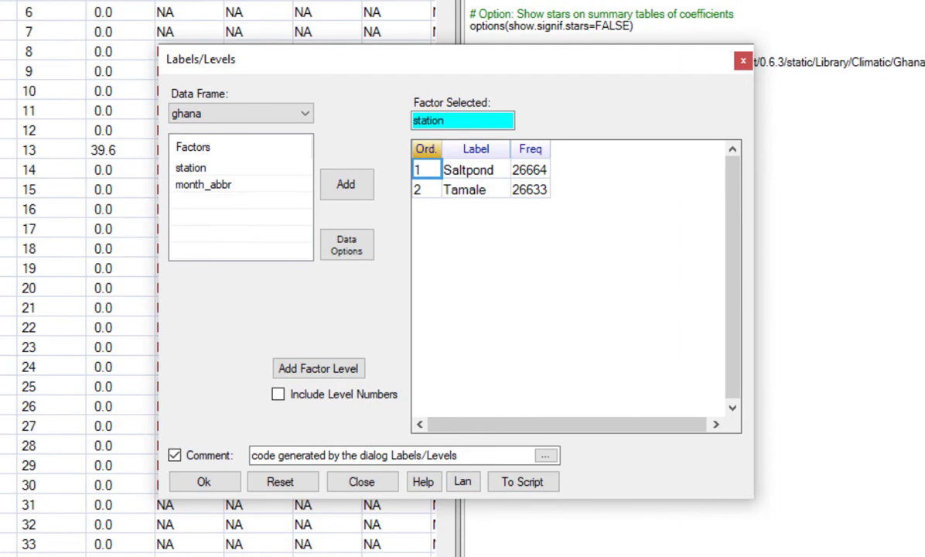
pyautogui.press('Return')
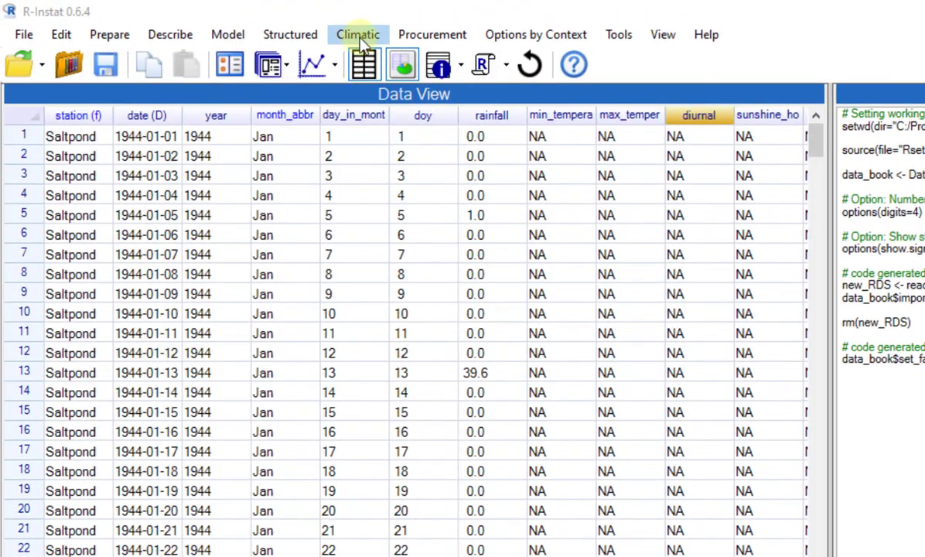
# Set up a climatic Count transform on the ghana data frame with rainfall as the element.
pyautogui.click(358, 37)
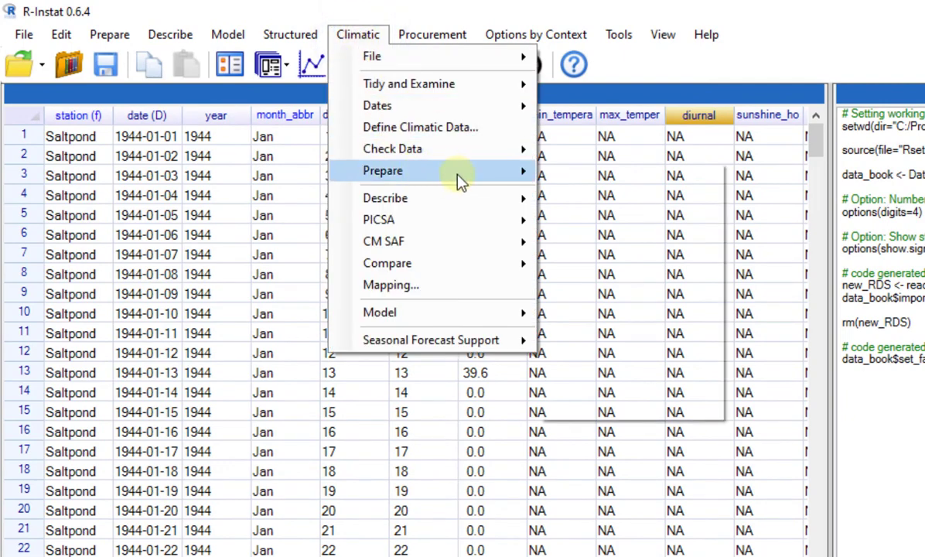
pyautogui.moveTo(461, 175)
pyautogui.click(558, 170)
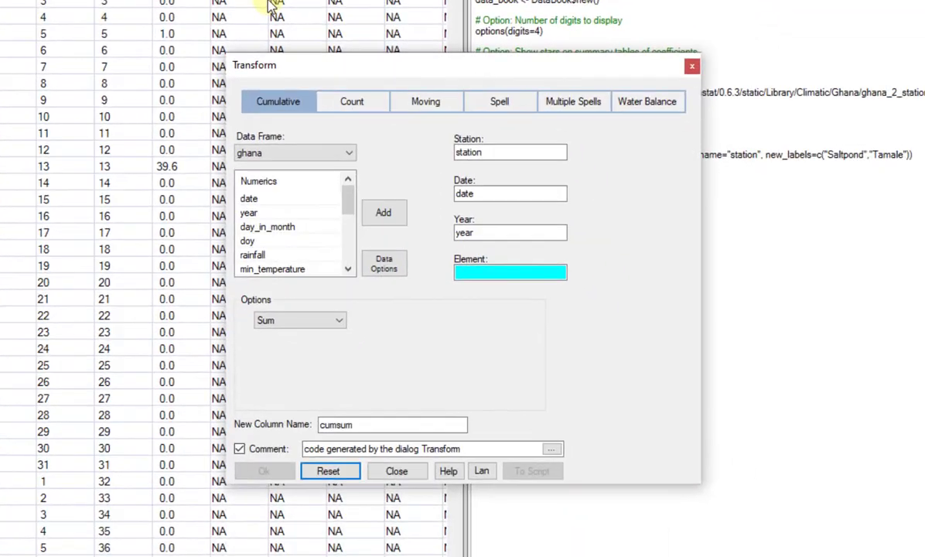
pyautogui.click(378, 98)
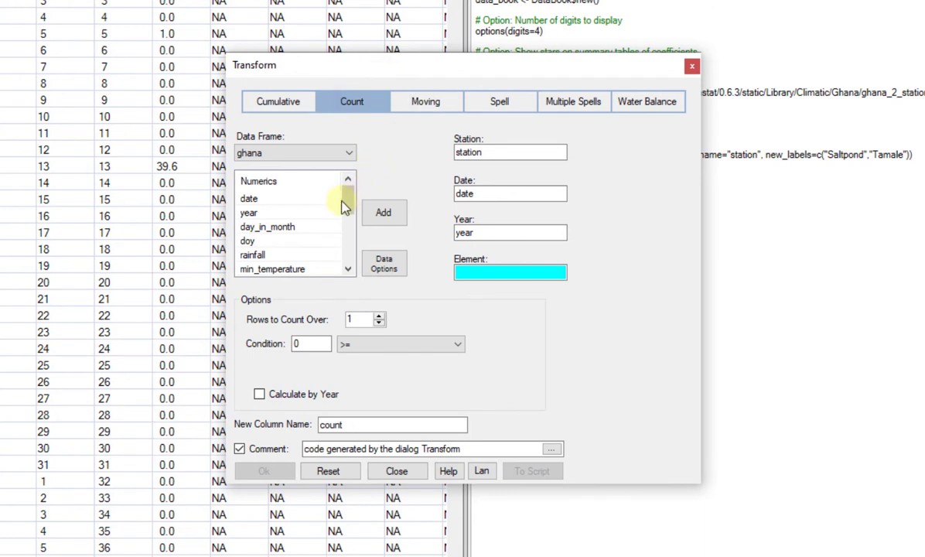
pyautogui.click(252, 255)
pyautogui.click(383, 212)
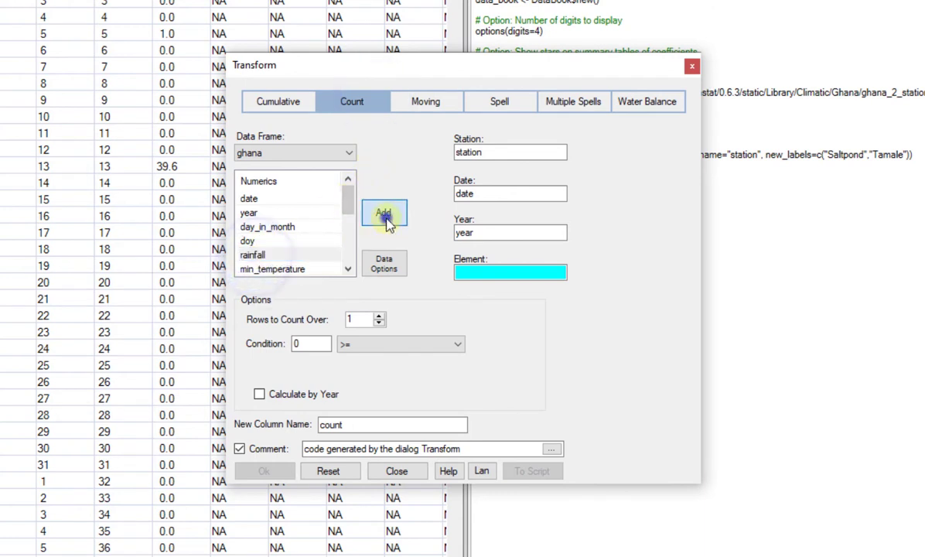
# Set the count condition to 0.85 and create the result as a new column named rainday.
pyautogui.click(313, 345)
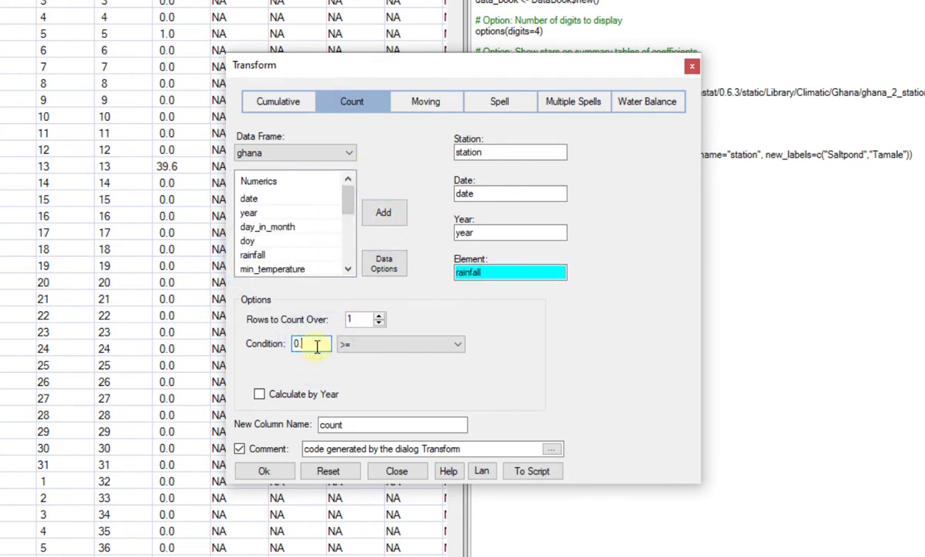
pyautogui.write('.85')
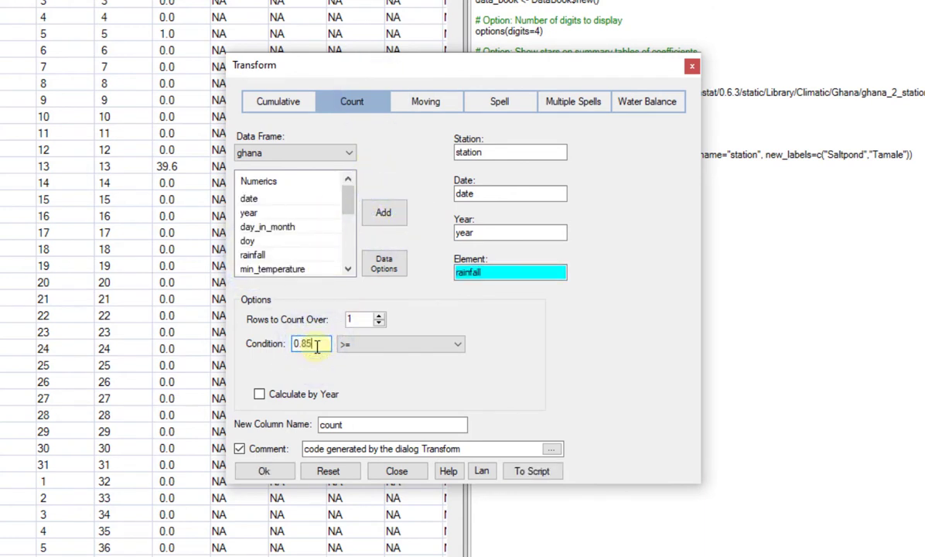
pyautogui.doubleClick(359, 424)
pyautogui.write('rai')
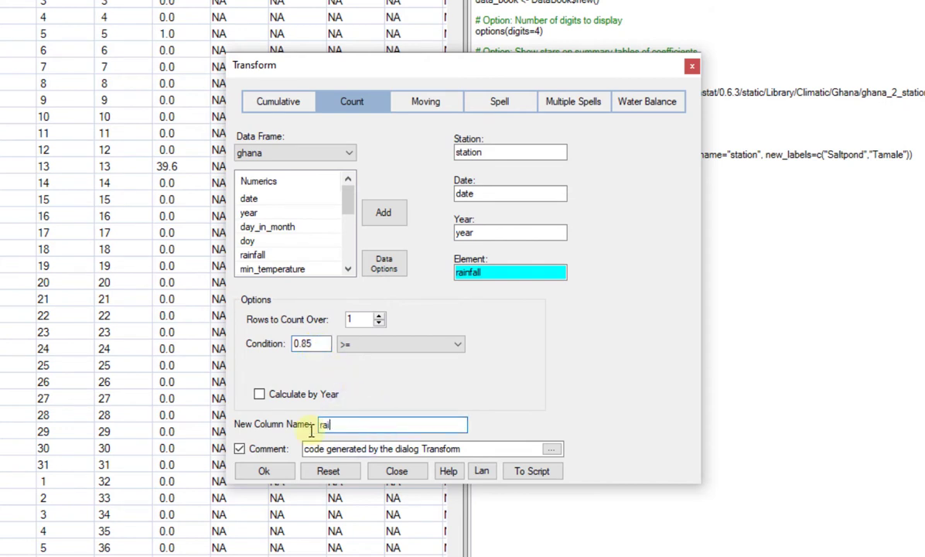
pyautogui.write('nday')
pyautogui.click(266, 472)
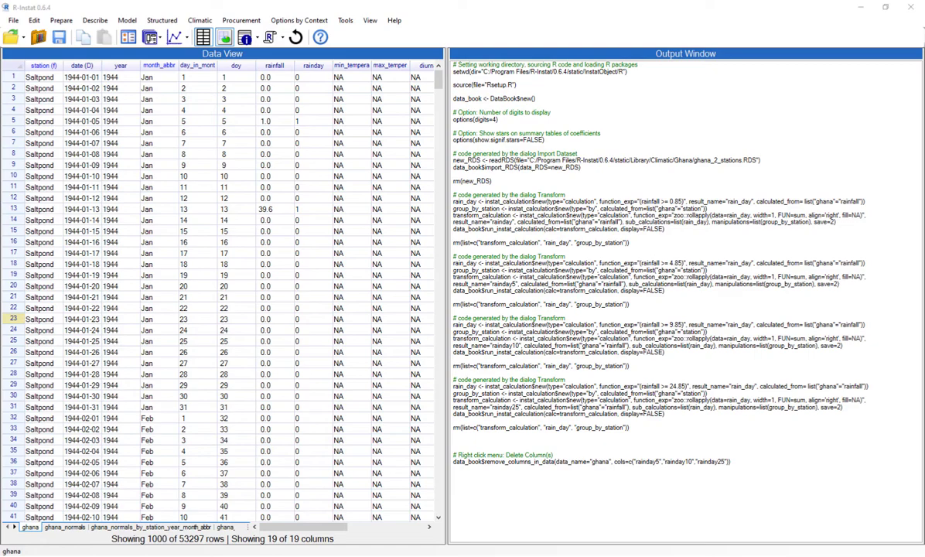
# Run the Count transform on rainfall again with the condition at 4.85, storing the result in a new column named rainday5.
pyautogui.click(154, 37)
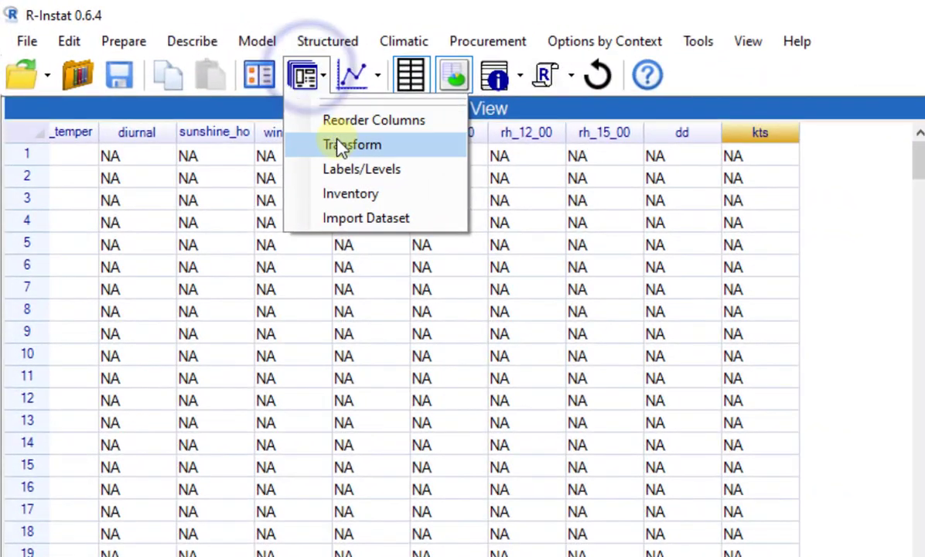
pyautogui.click(167, 72)
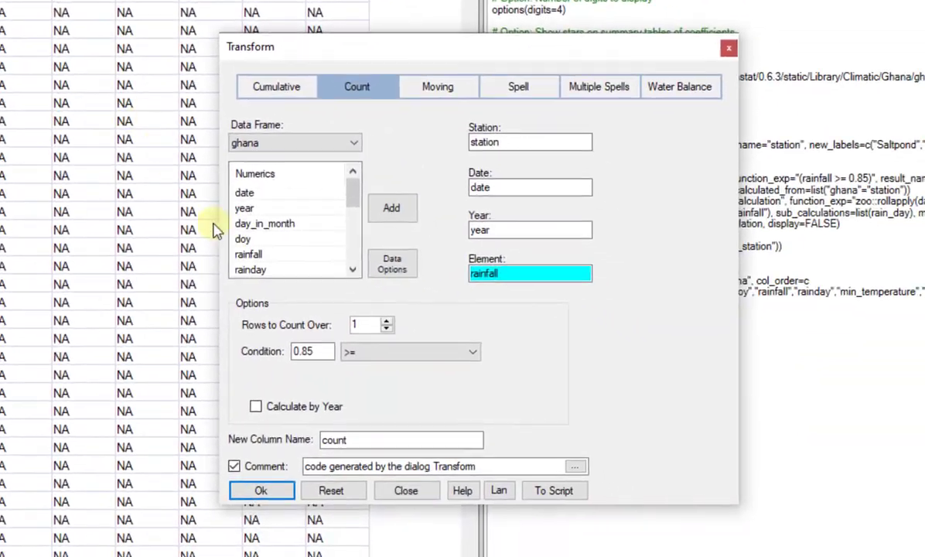
pyautogui.doubleClick(311, 351)
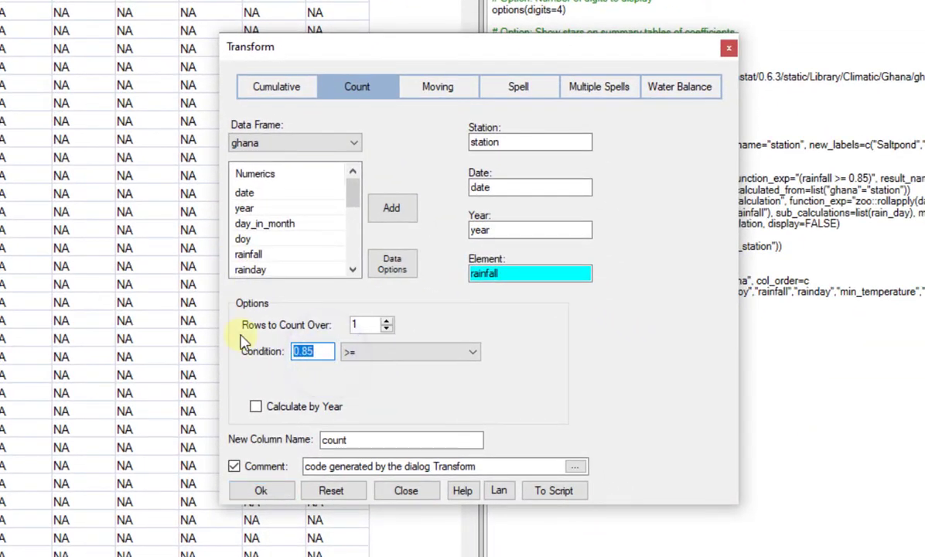
pyautogui.write('4.85')
pyautogui.doubleClick(374, 439)
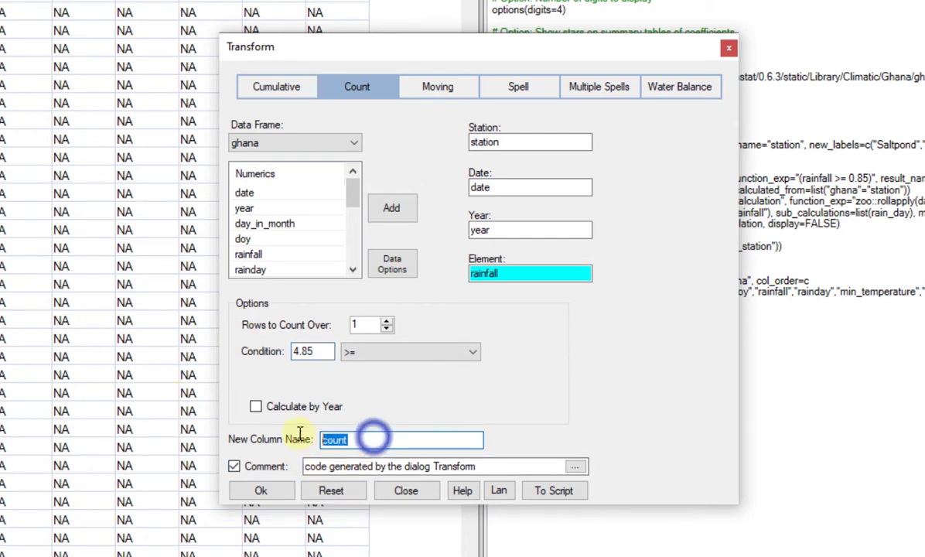
pyautogui.write('rainday')
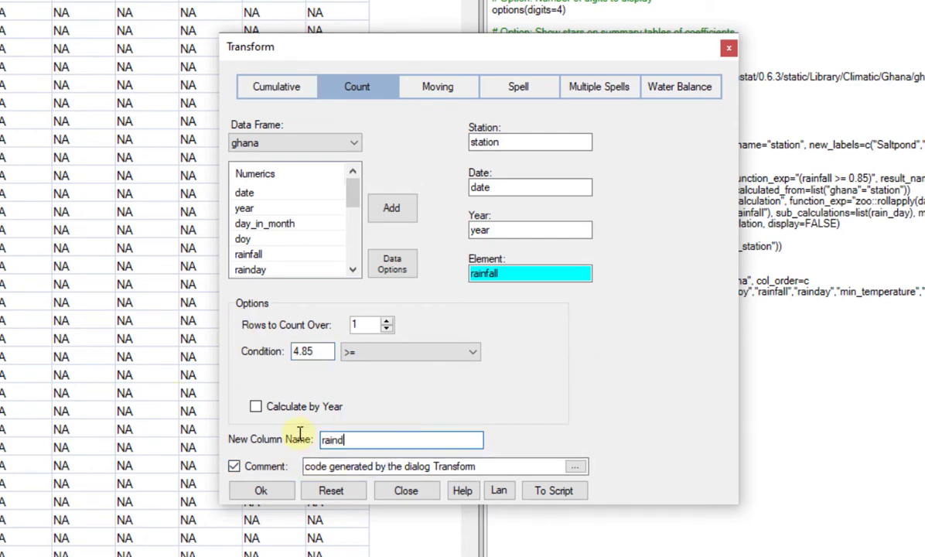
pyautogui.write('5')
pyautogui.click(263, 492)
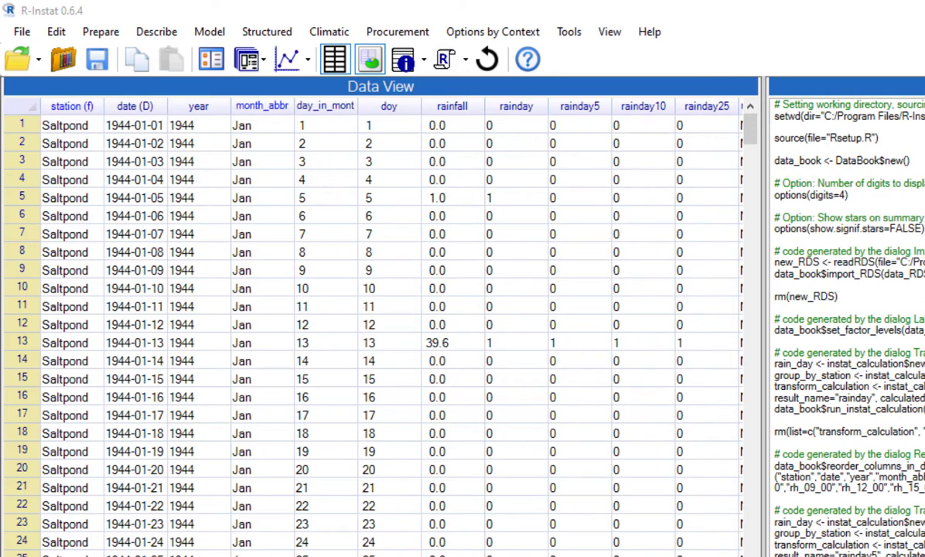
# Start defining a new filter for the ghana data frame and add the condition year > 1980.
pyautogui.rightClick(179, 197)
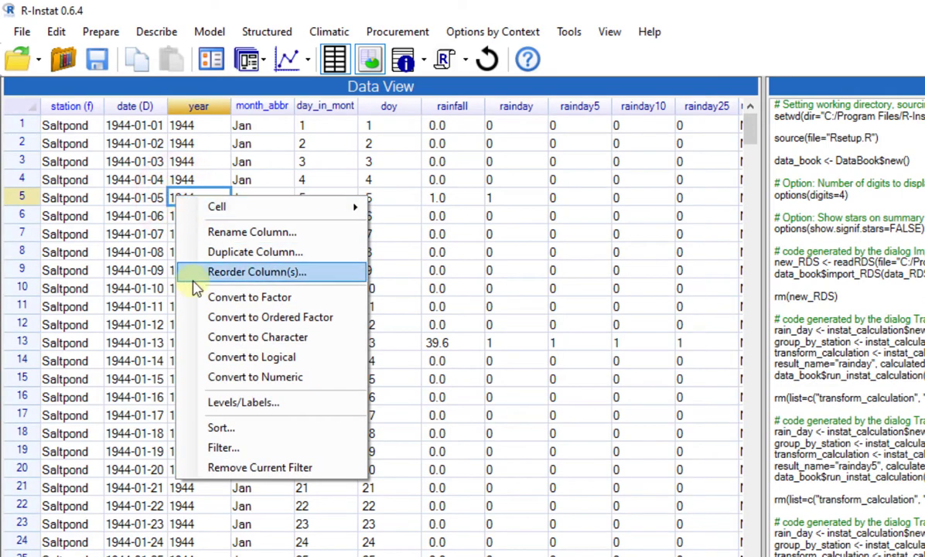
pyautogui.click(212, 445)
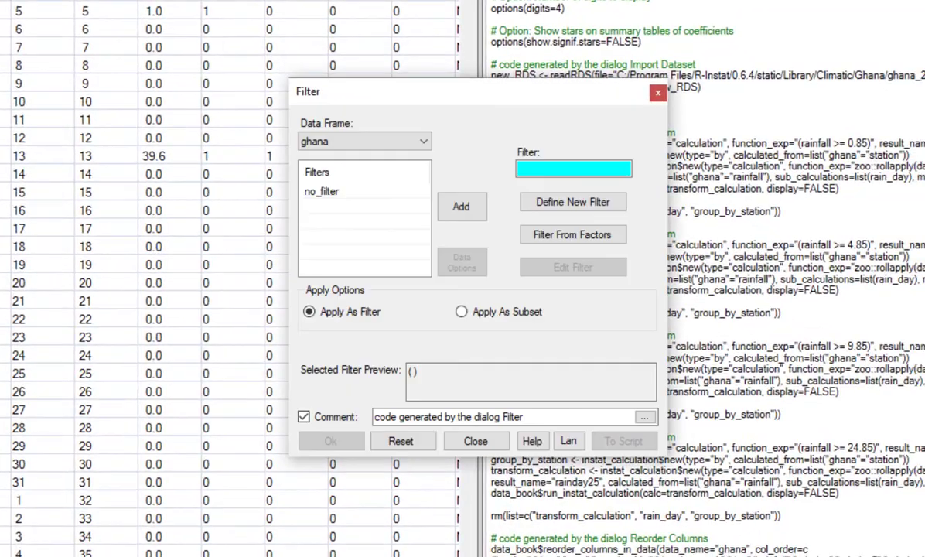
pyautogui.click(571, 202)
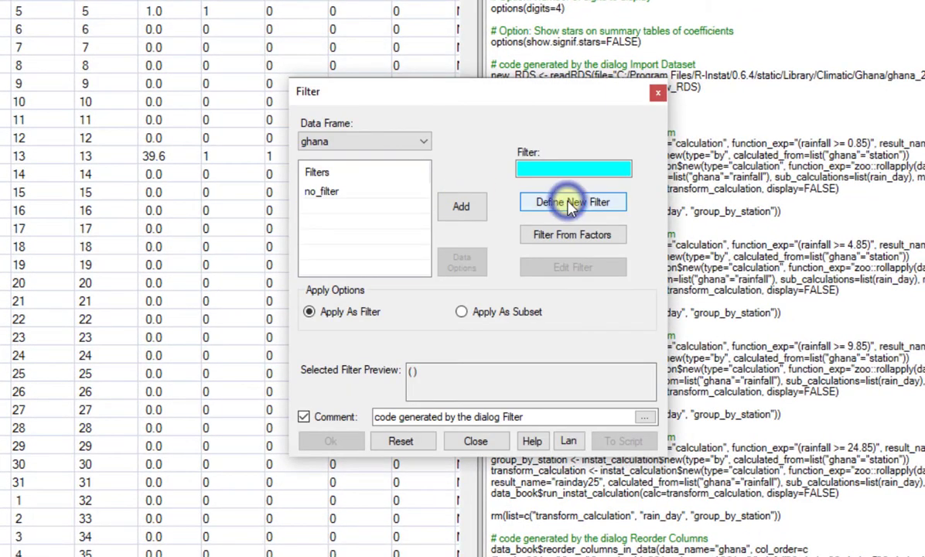
pyautogui.click(157, 196)
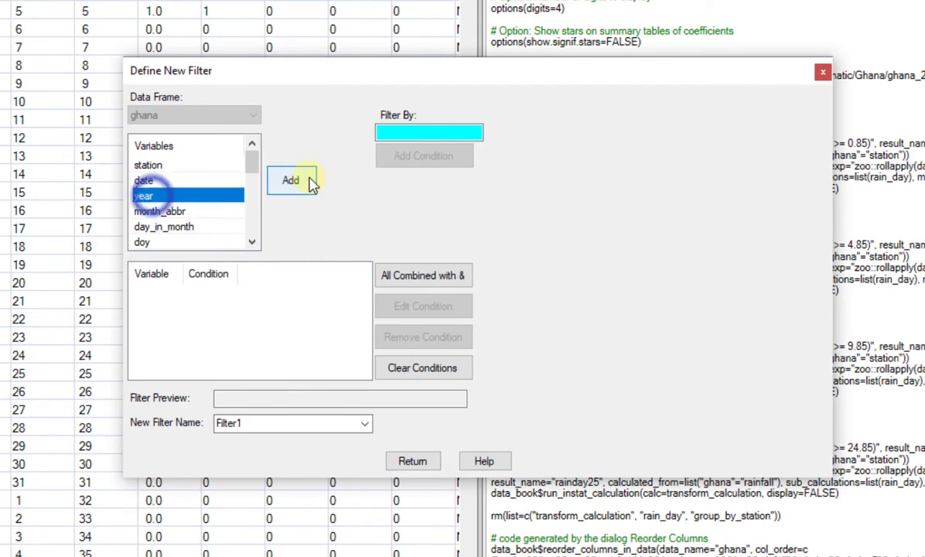
pyautogui.click(301, 181)
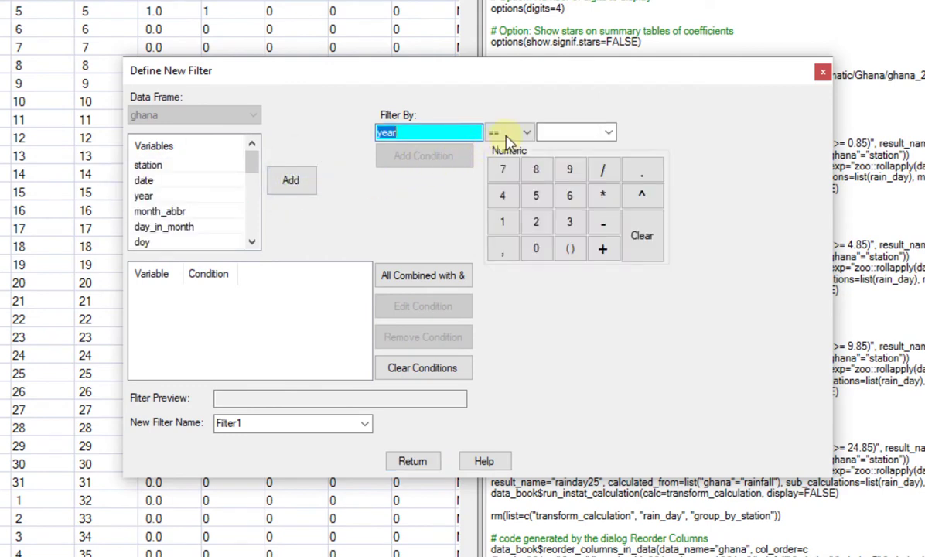
pyautogui.click(524, 133)
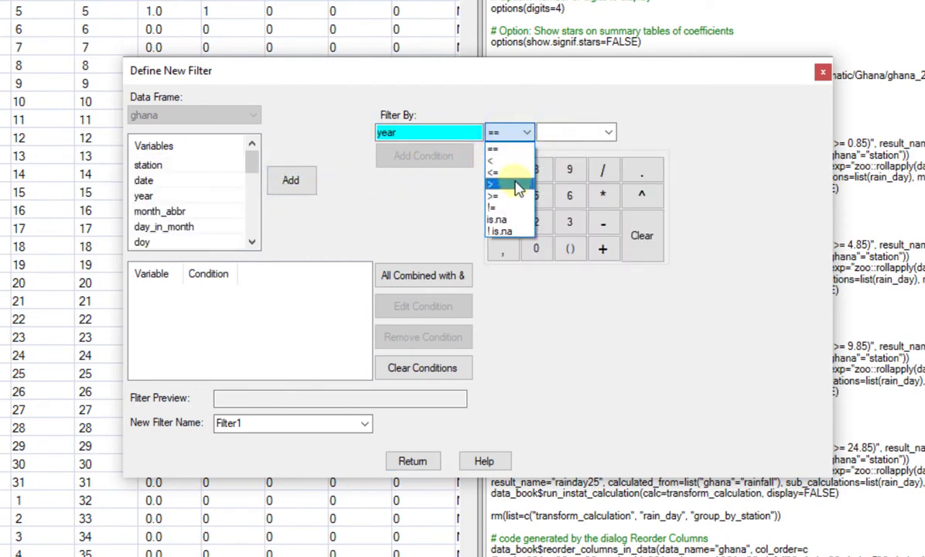
pyautogui.click(516, 186)
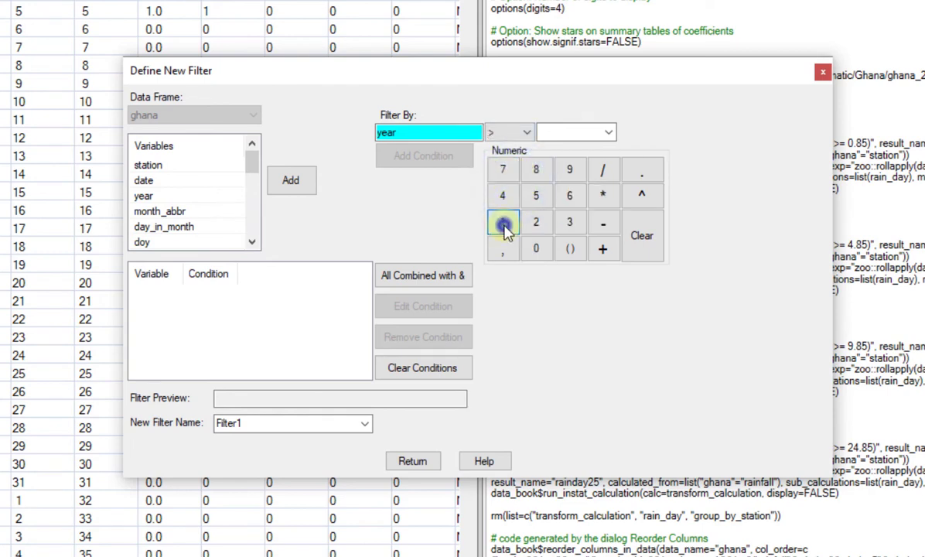
pyautogui.click(502, 222)
pyautogui.click(572, 169)
pyautogui.click(536, 169)
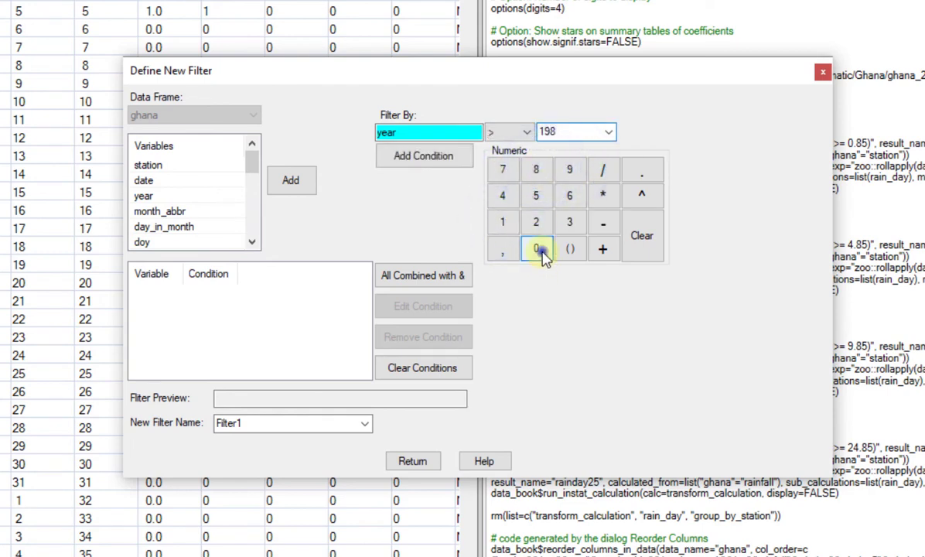
pyautogui.click(536, 247)
pyautogui.click(438, 157)
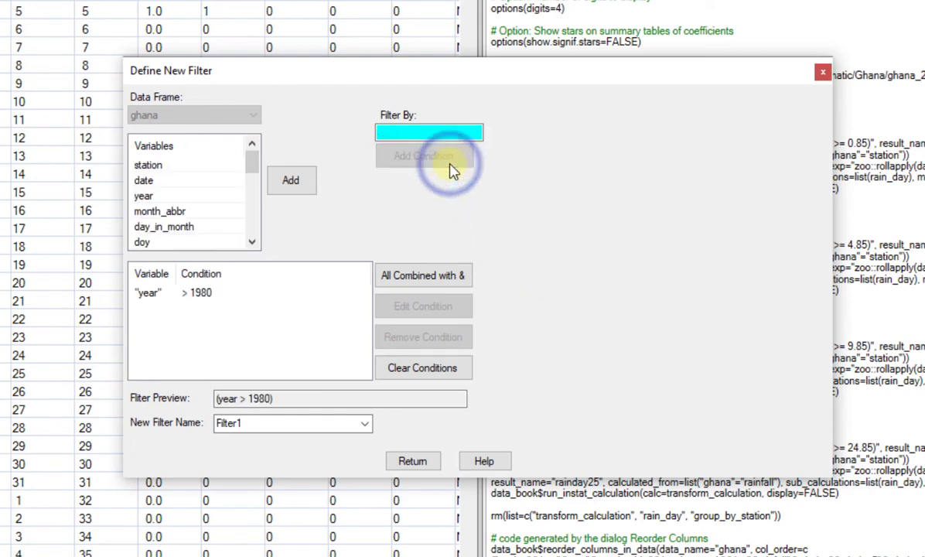
# Add a second filter condition, year < 2011, and finish the filter definition.
pyautogui.click(143, 196)
pyautogui.click(291, 180)
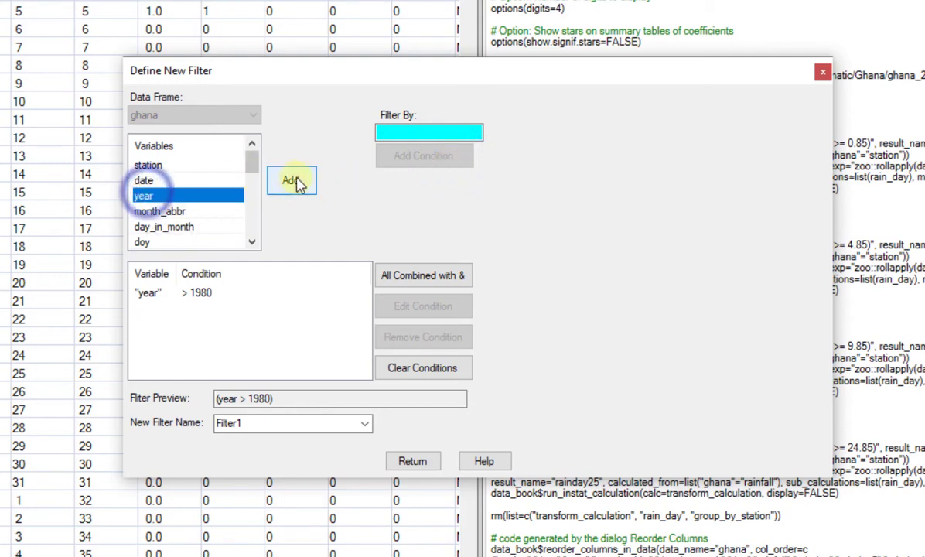
pyautogui.click(525, 131)
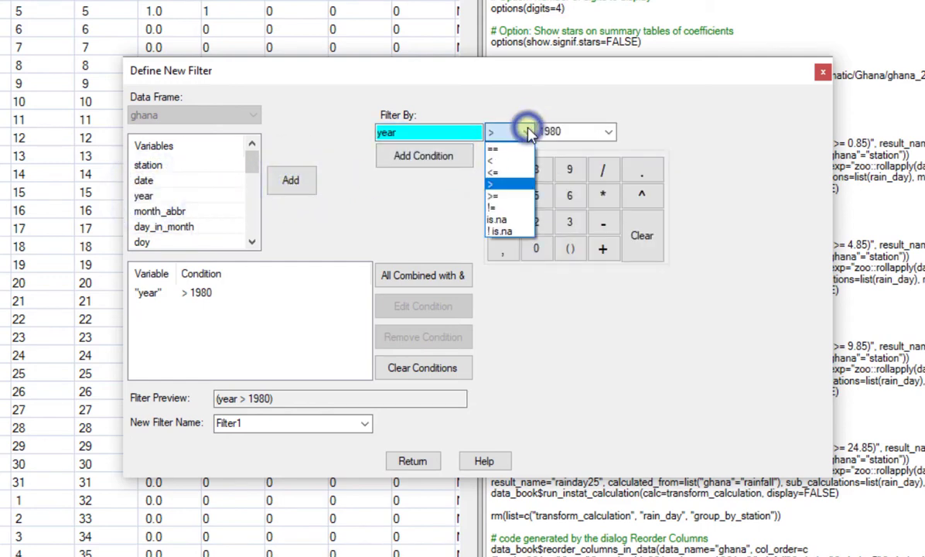
pyautogui.click(495, 160)
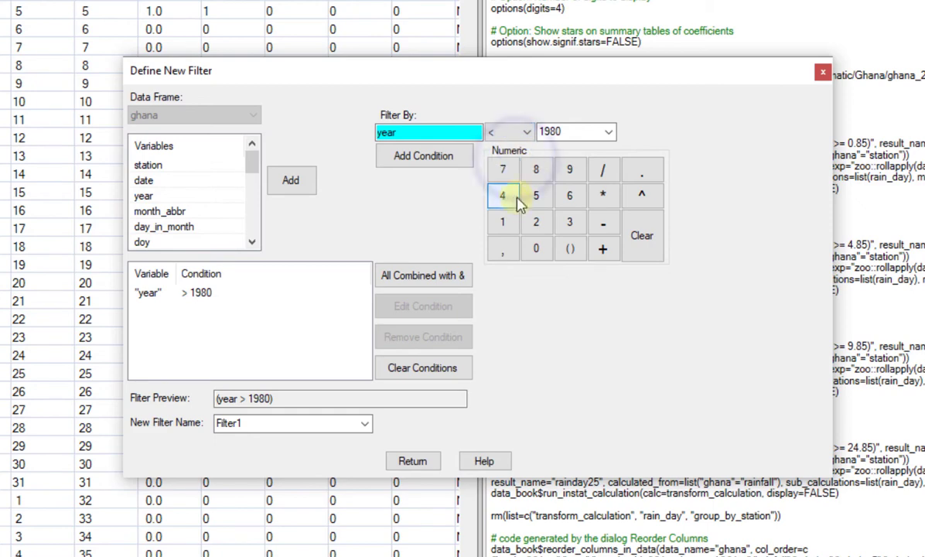
pyautogui.click(538, 224)
pyautogui.click(536, 248)
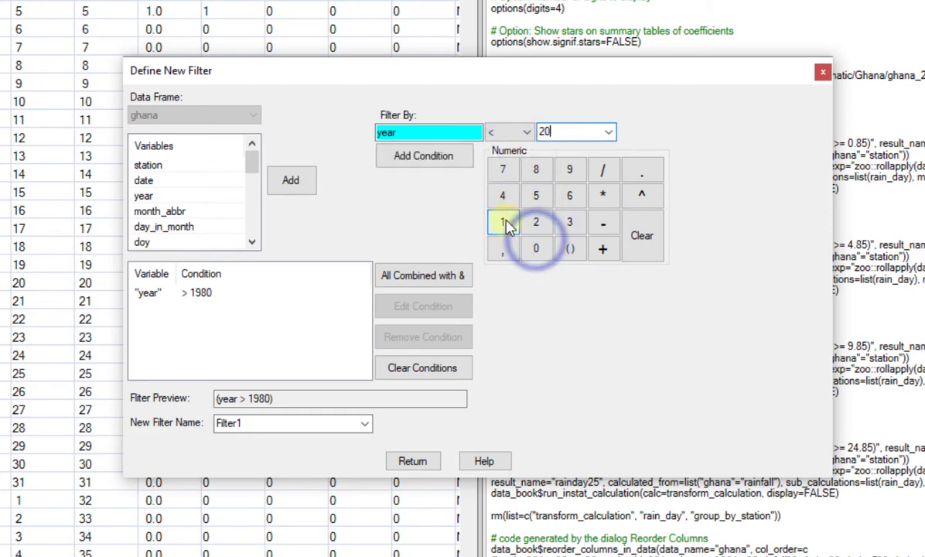
pyautogui.click(505, 223)
pyautogui.click(505, 222)
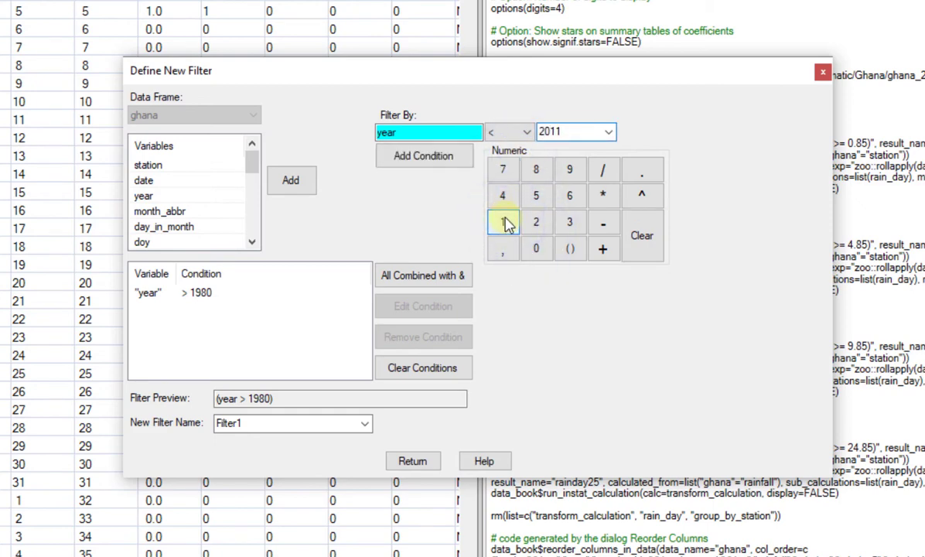
pyautogui.click(427, 157)
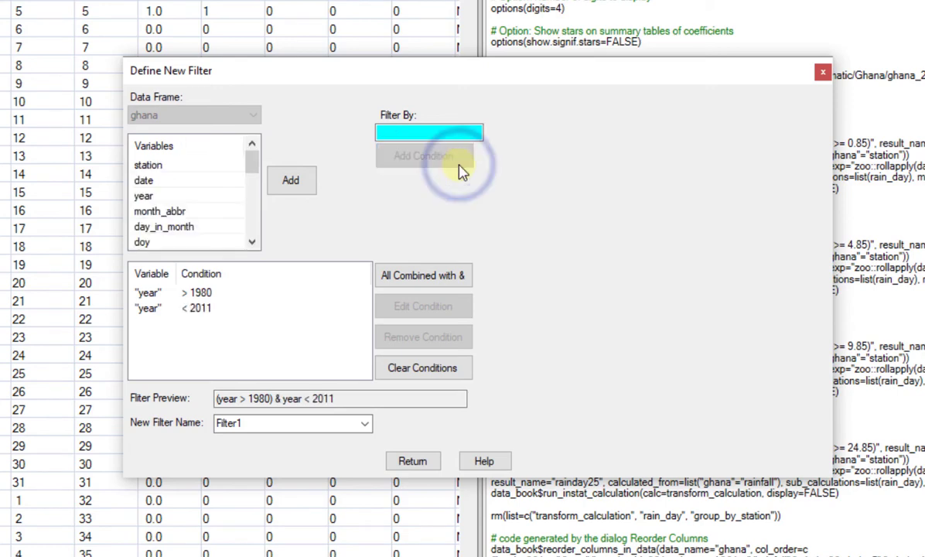
pyautogui.click(413, 461)
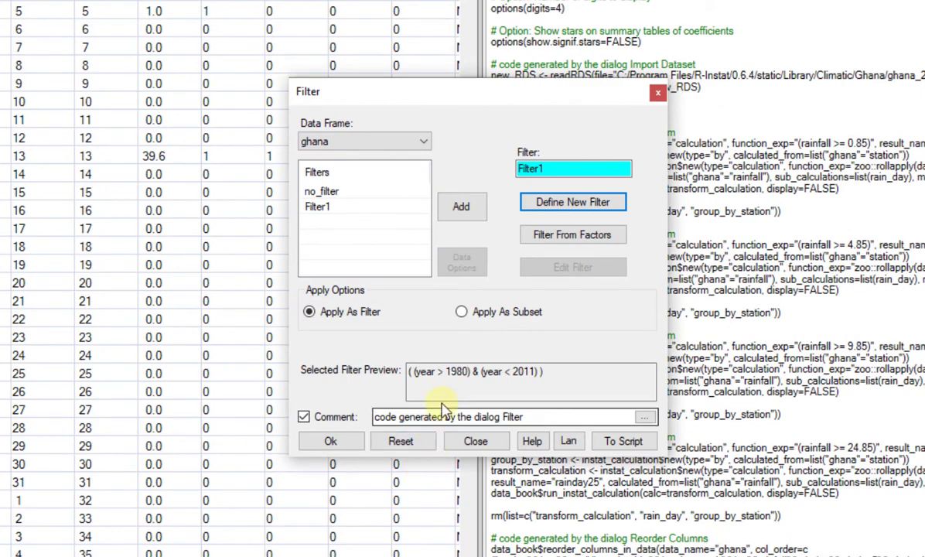
# Apply Filter1 as a subset, creating a new data frame named ghana_normals.
pyautogui.click(462, 312)
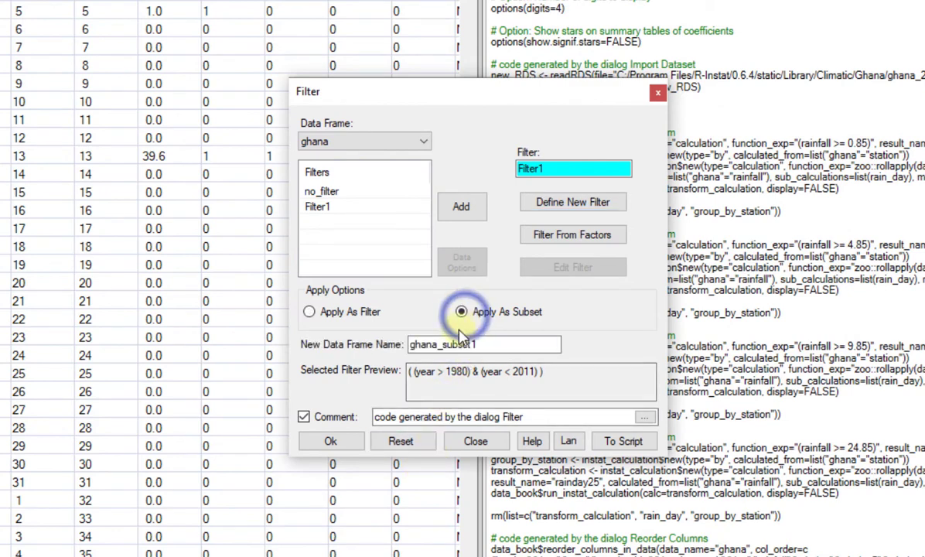
pyautogui.moveTo(482, 344); pyautogui.dragTo(453, 340)
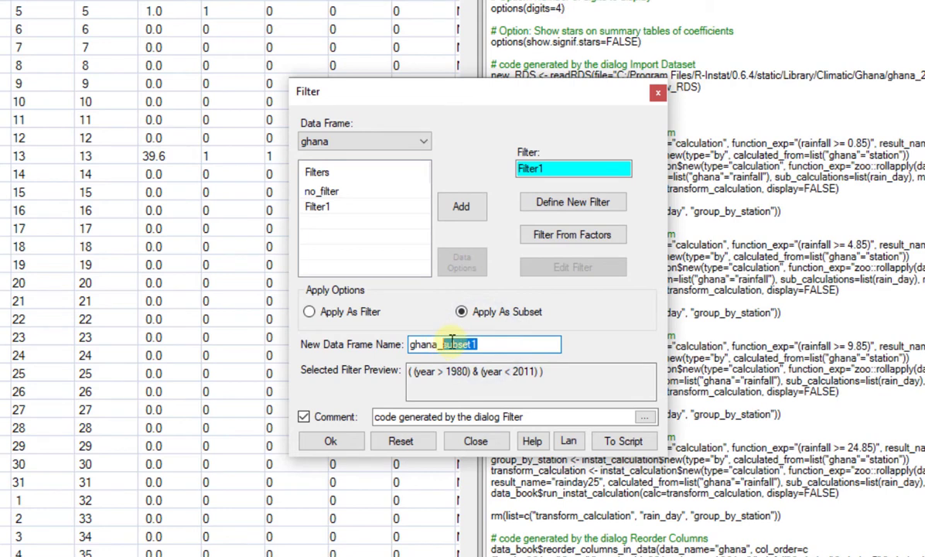
pyautogui.write('normals')
pyautogui.click(332, 443)
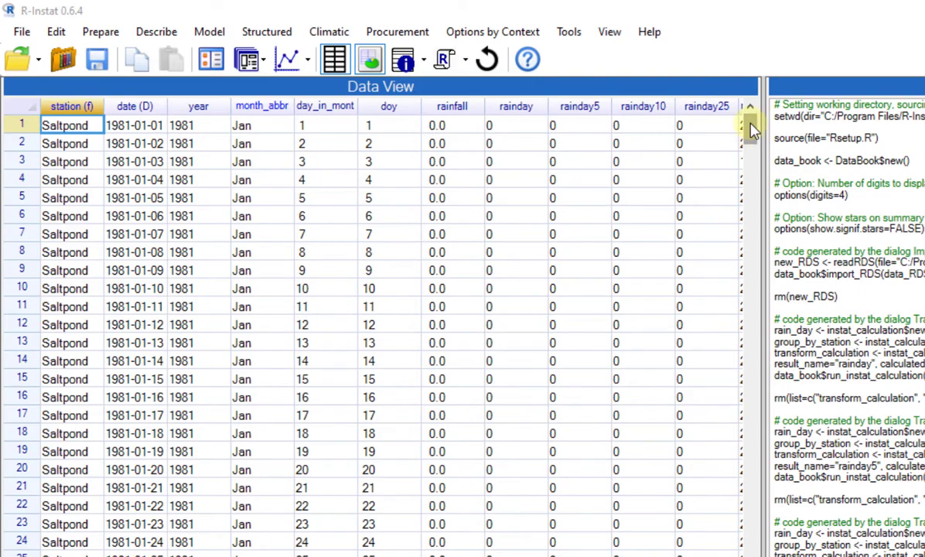
pyautogui.moveTo(752, 130); pyautogui.dragTo(749, 249)
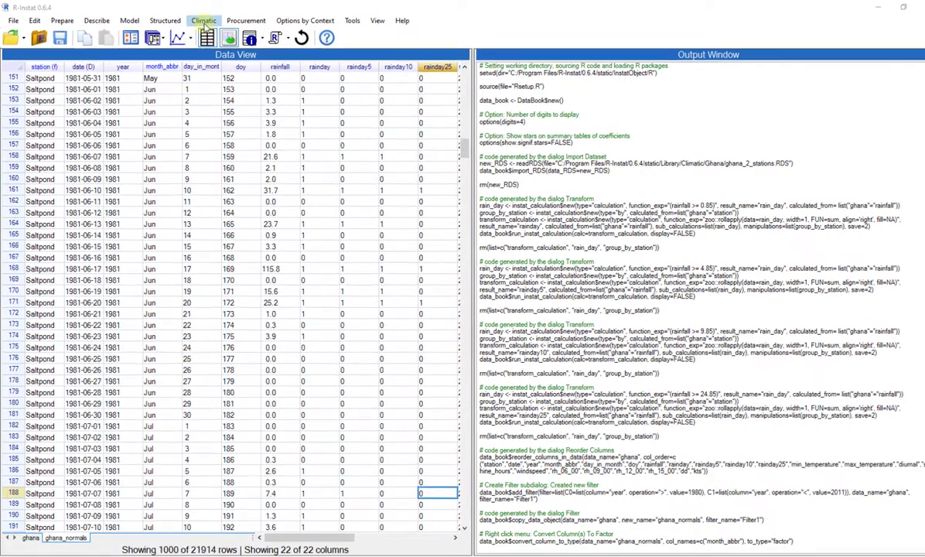
# Set up an Annual + Within climatic summary of ghana_normals with rainfall as the element and month_abbr as the within-year factor.
pyautogui.click(200, 21)
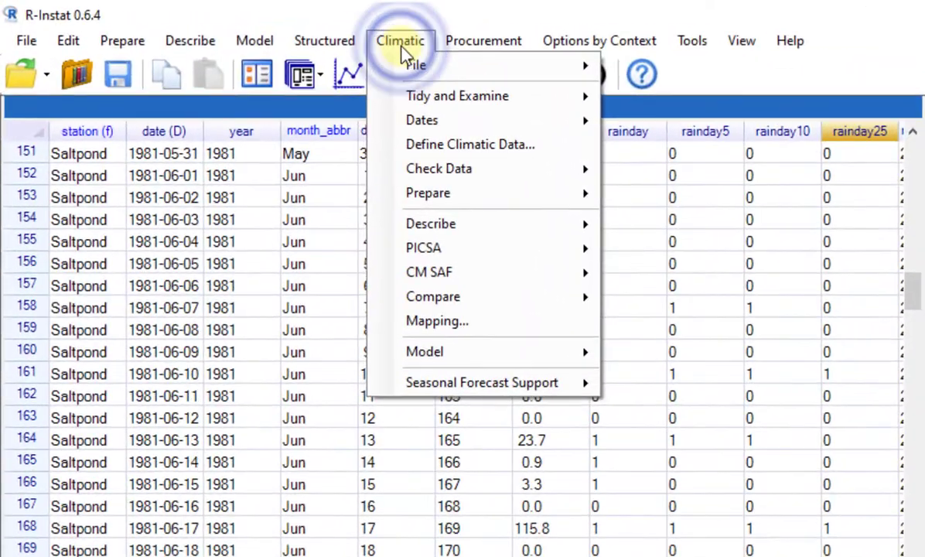
pyautogui.moveTo(423, 201)
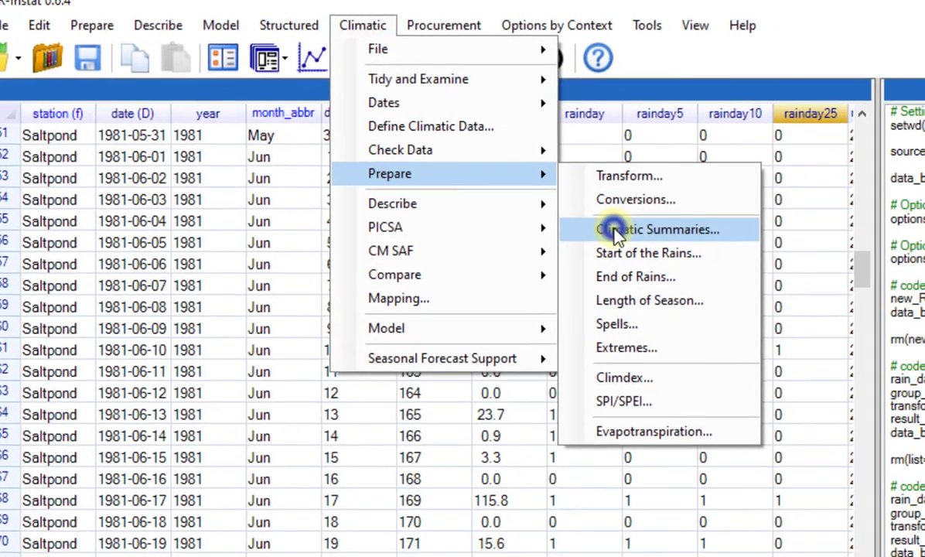
pyautogui.click(654, 250)
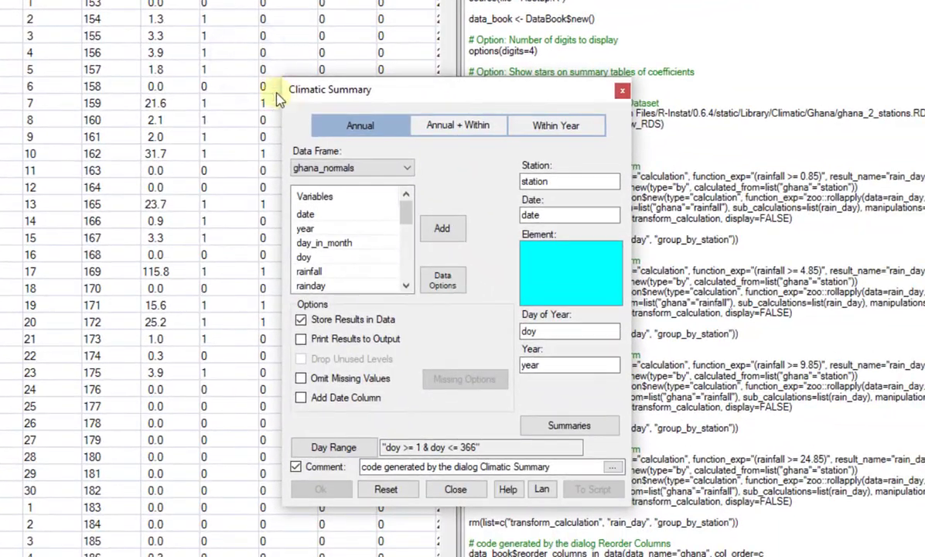
pyautogui.click(442, 124)
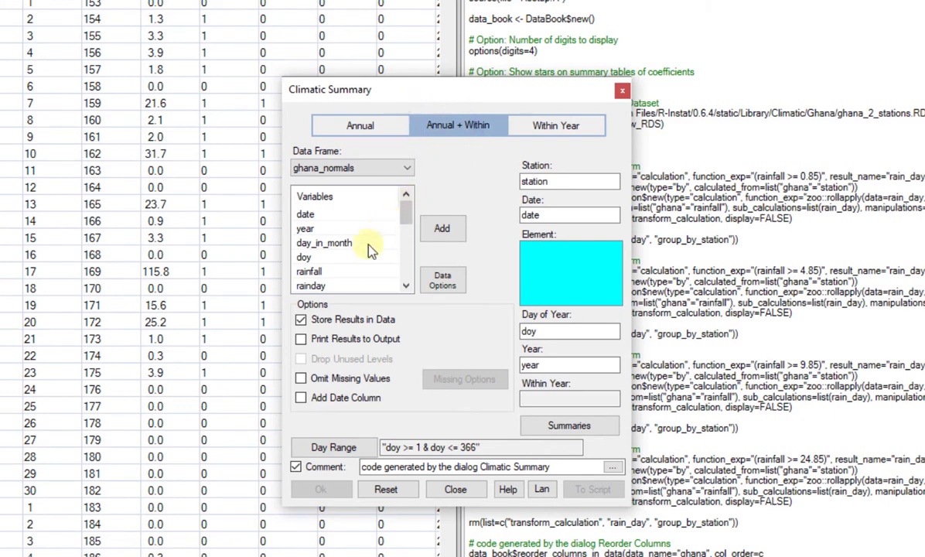
pyautogui.click(319, 272)
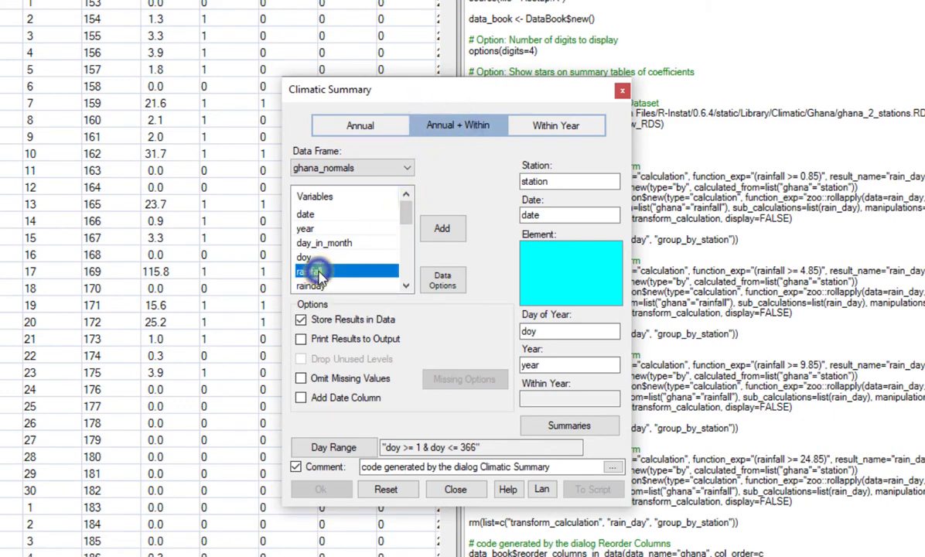
pyautogui.click(437, 230)
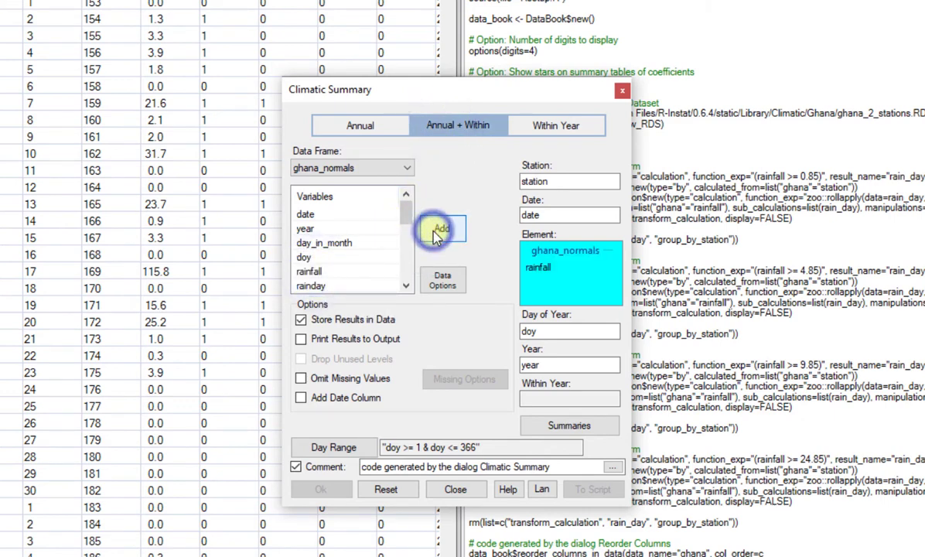
pyautogui.click(540, 396)
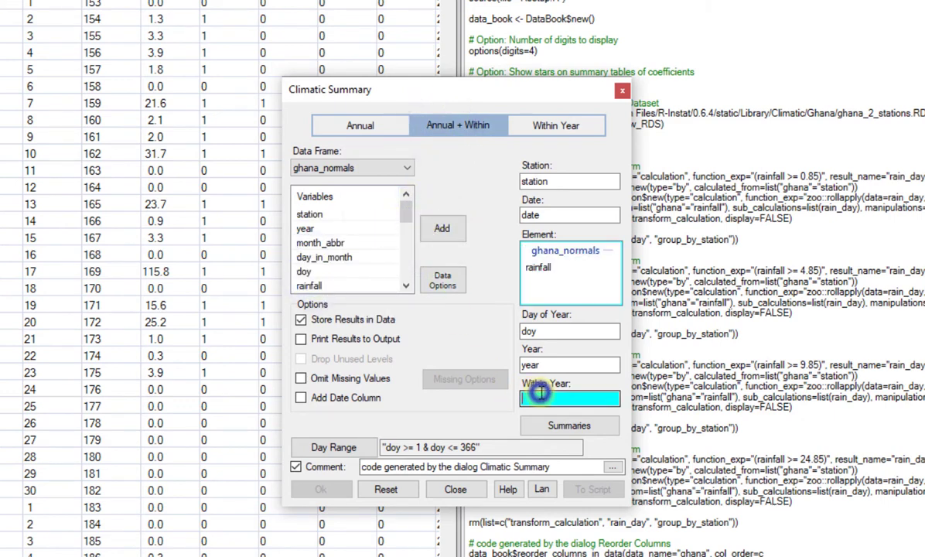
pyautogui.click(330, 244)
pyautogui.click(438, 239)
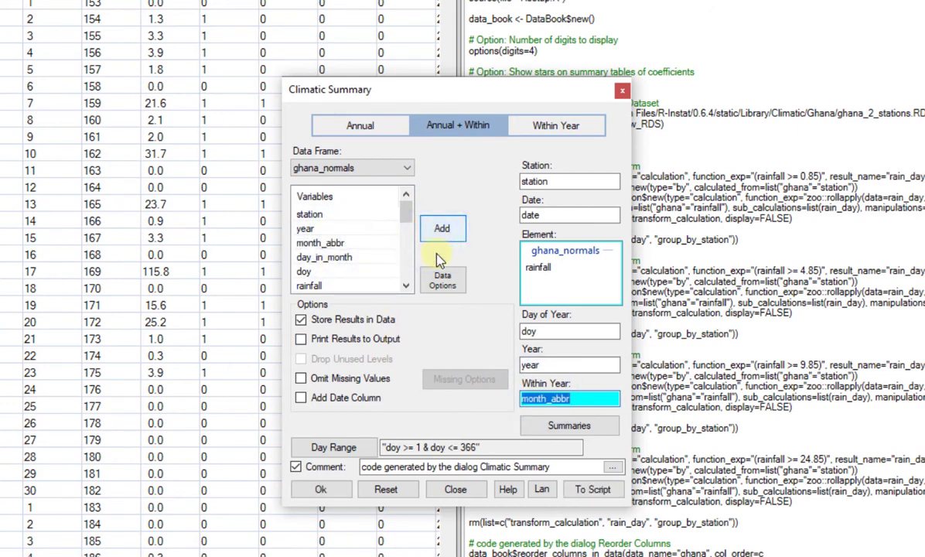
# Exclude N Total and include Maximum alongside N Non Missing and Sum, and run the rainfall summary.
pyautogui.click(549, 430)
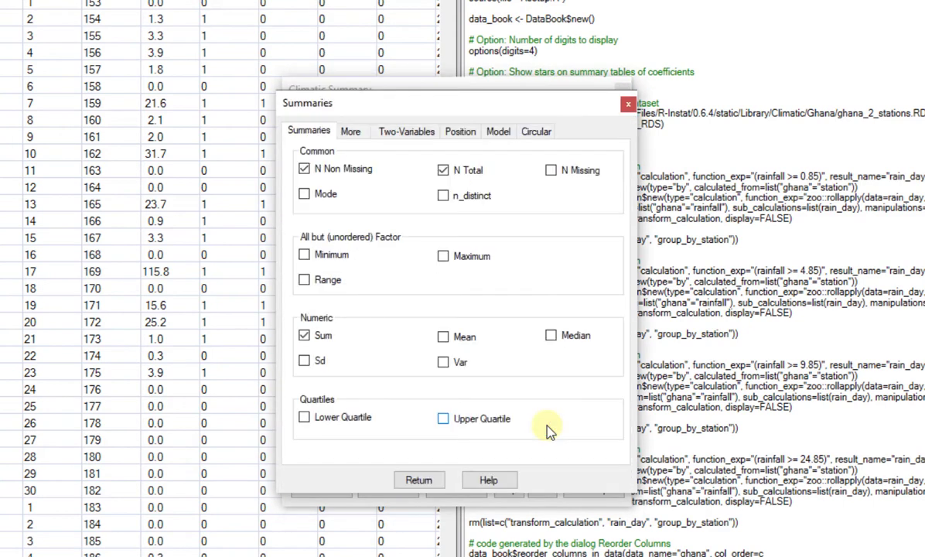
pyautogui.click(444, 171)
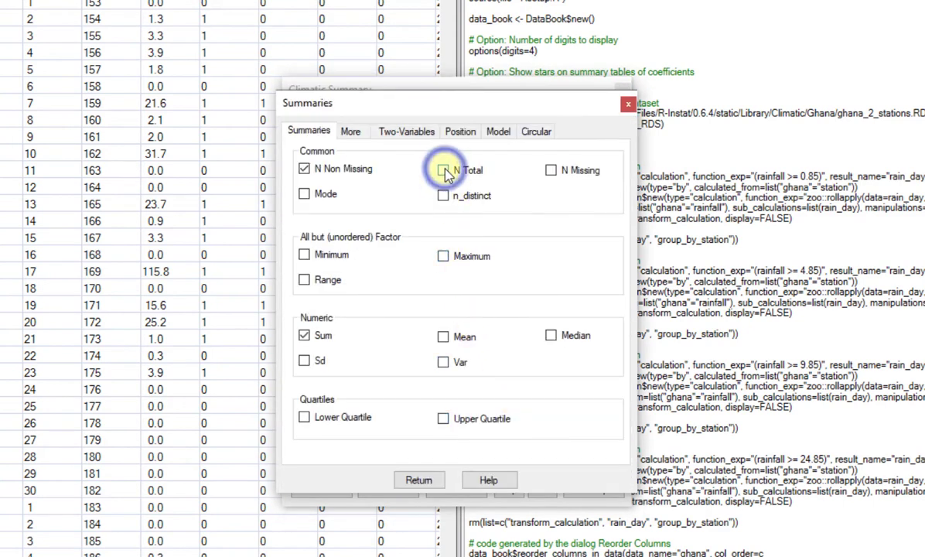
pyautogui.click(443, 256)
pyautogui.click(418, 479)
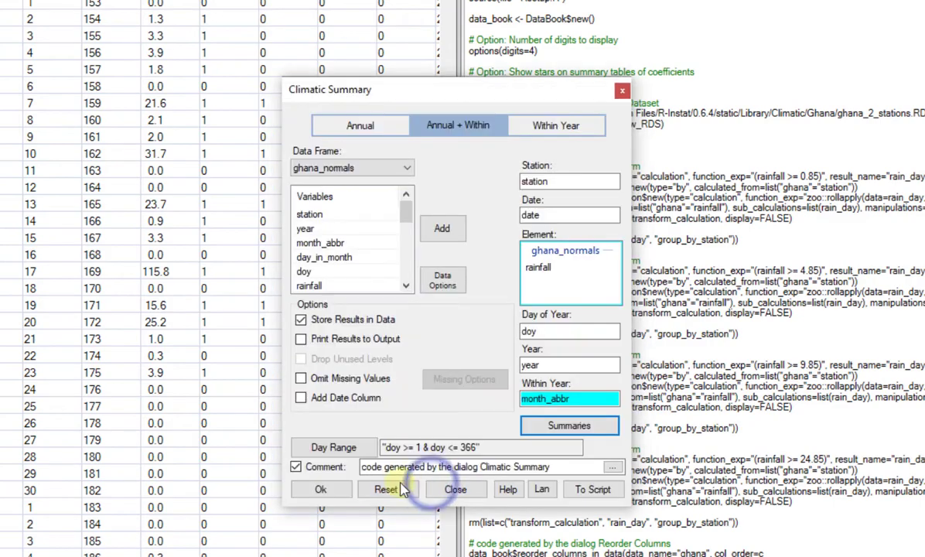
pyautogui.click(338, 489)
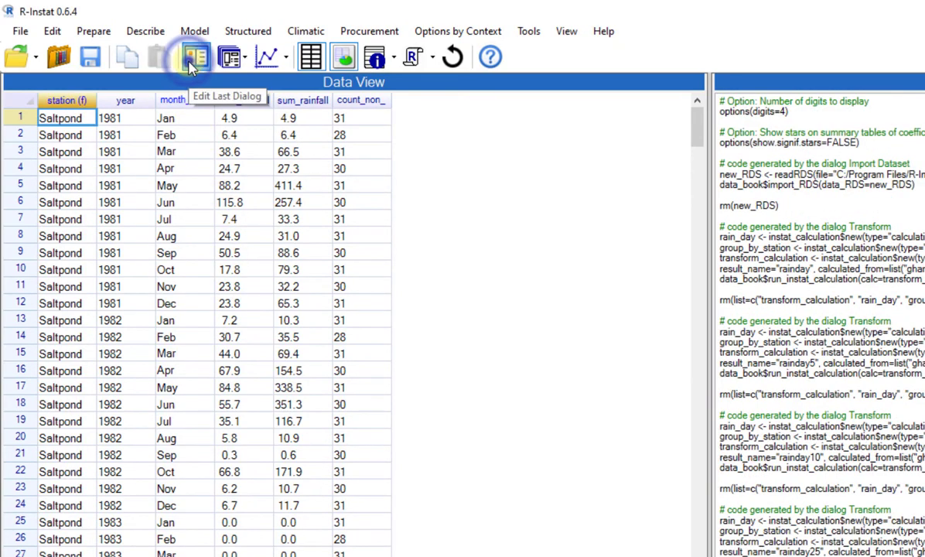
# Reopen the climatic summary and replace the rainfall element with rainday, rainday5, rainday10 and rainday25.
pyautogui.click(194, 62)
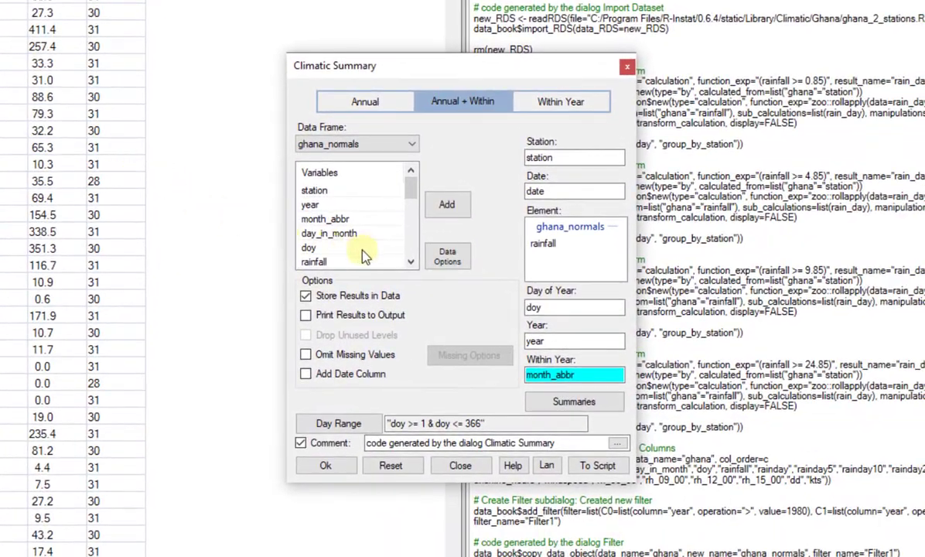
pyautogui.click(544, 245)
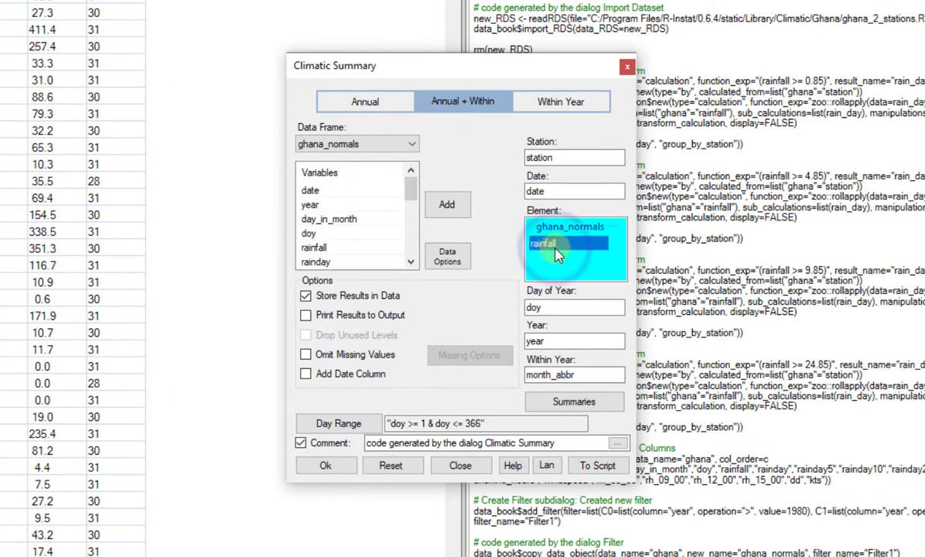
pyautogui.doubleClick(555, 246)
pyautogui.moveTo(411, 188); pyautogui.dragTo(413, 205)
pyautogui.click(330, 204)
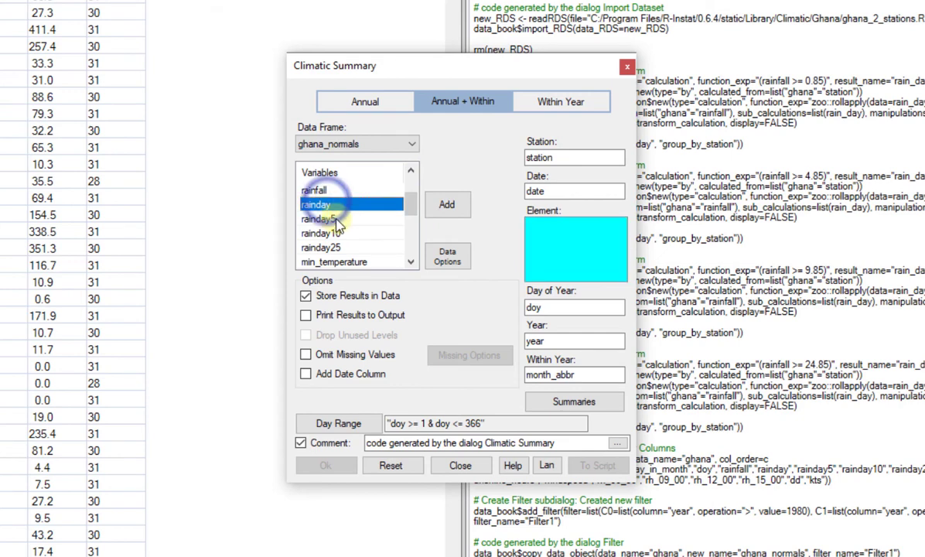
pyautogui.moveTo(337, 224); pyautogui.dragTo(318, 246)
pyautogui.click(447, 208)
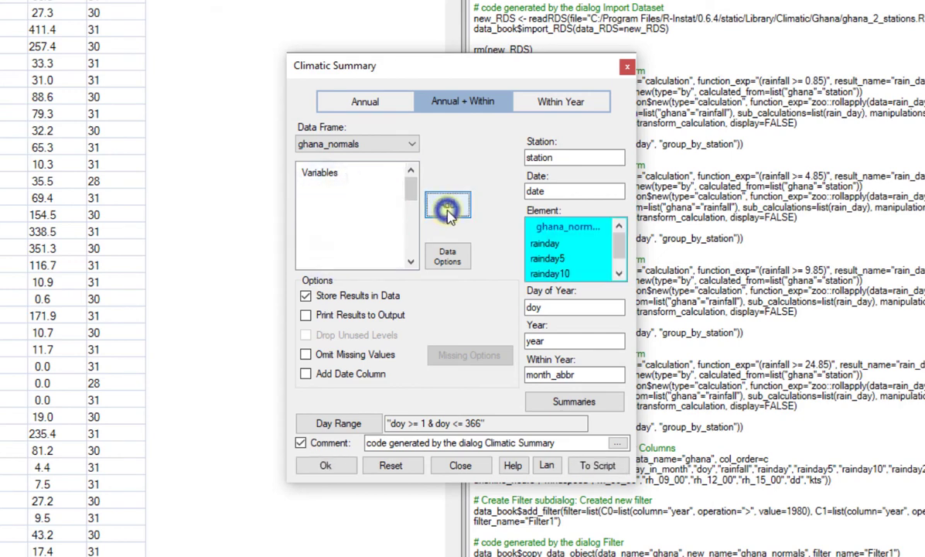
# Remove N Non Missing and Maximum so only Sum is calculated, and run the rain-day summary.
pyautogui.click(554, 402)
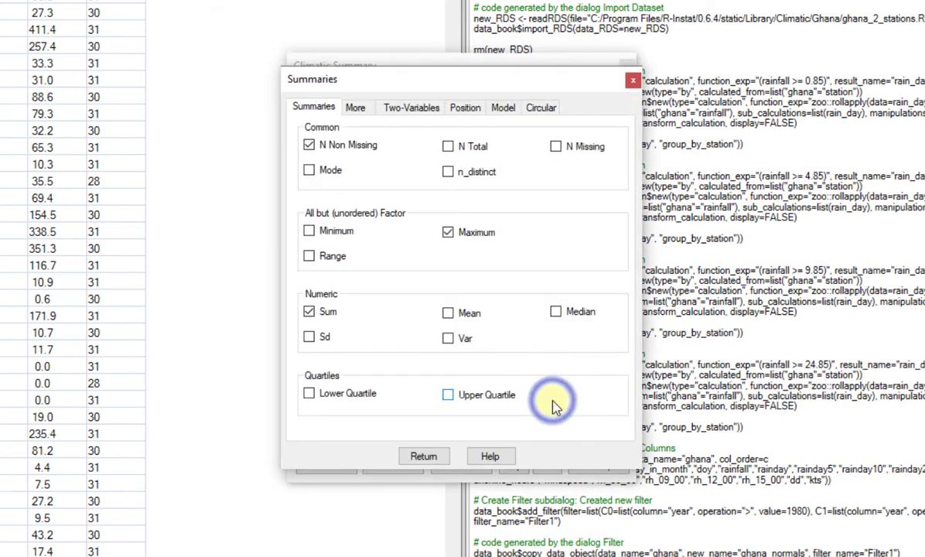
pyautogui.click(309, 147)
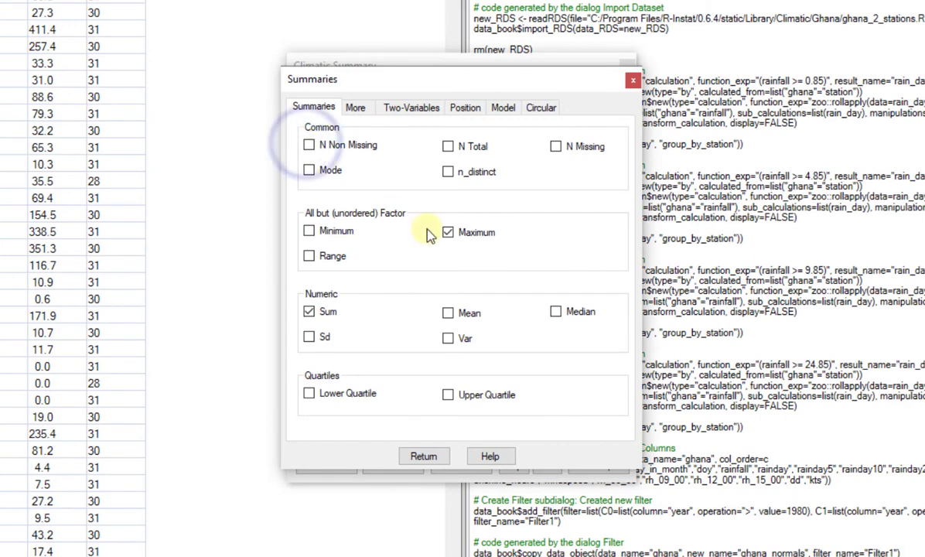
pyautogui.click(448, 232)
pyautogui.click(423, 456)
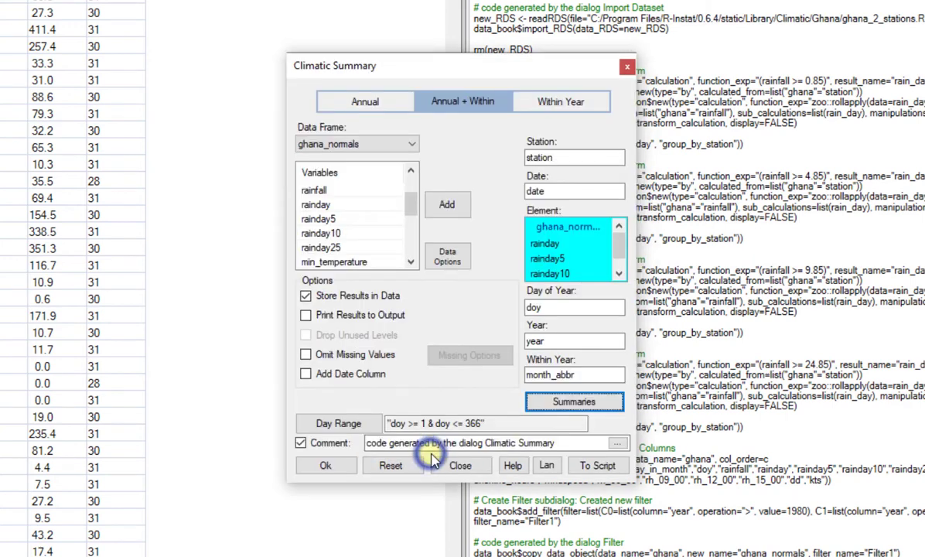
pyautogui.click(329, 466)
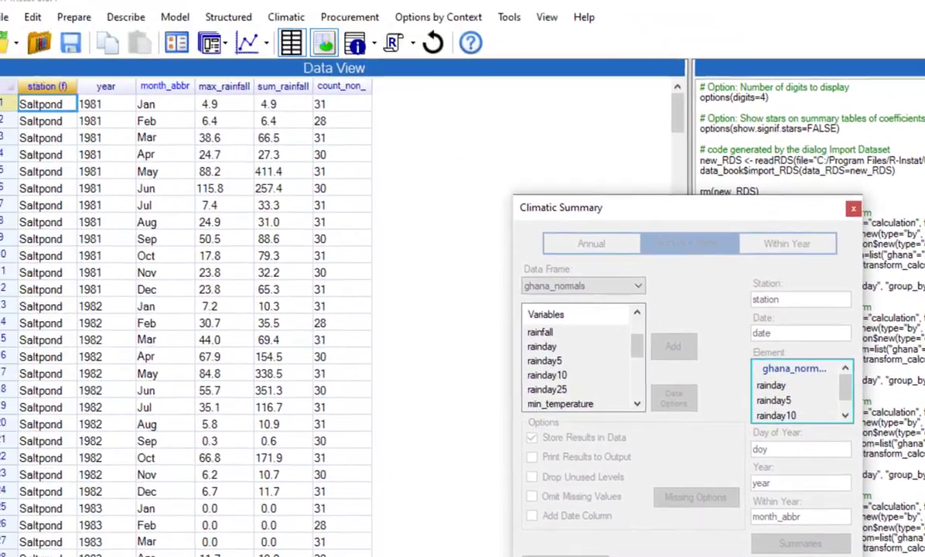
pyautogui.moveTo(676, 97); pyautogui.dragTo(676, 133)
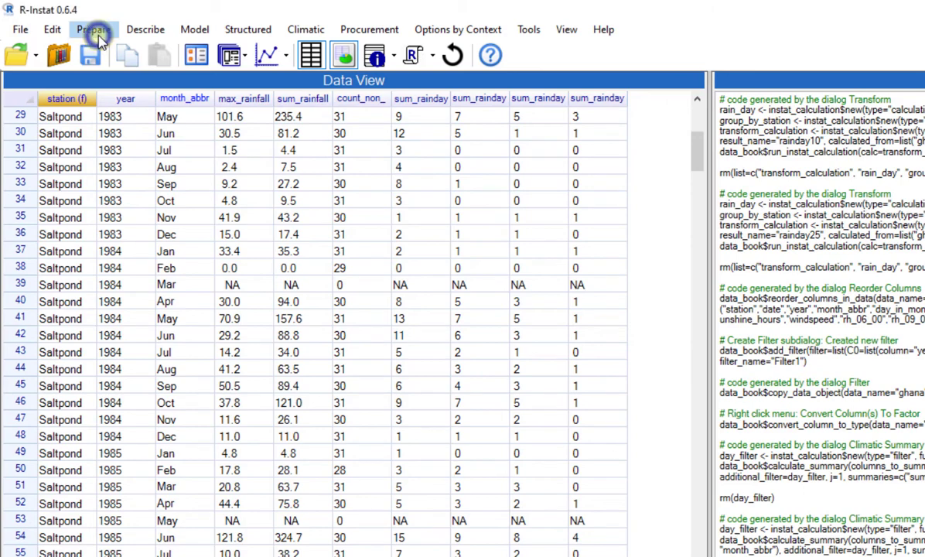
# Start column summaries on the monthly data frame with sum_rainfall, sum_rainday, sum_rainday5, sum_rainday10 and sum_rainday25 as the variables to summarise.
pyautogui.click(96, 33)
pyautogui.moveTo(128, 206)
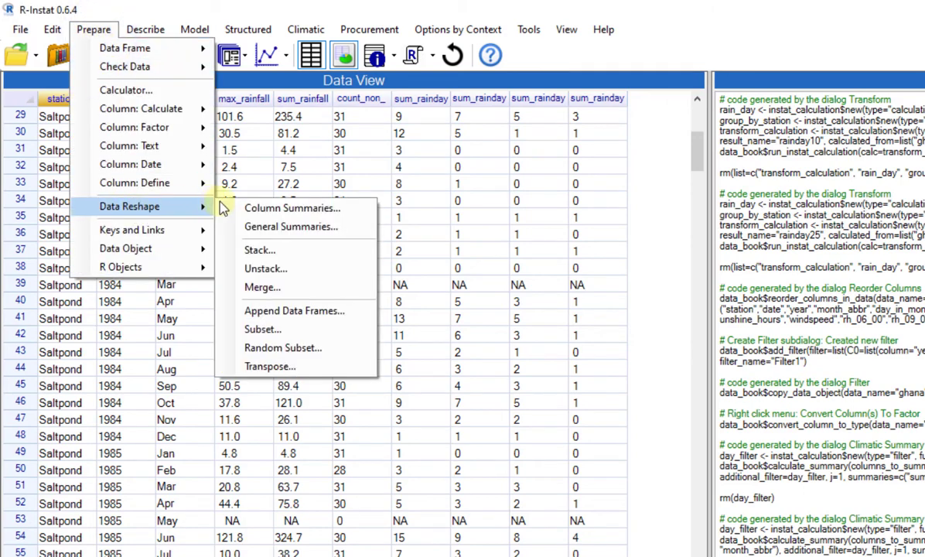
pyautogui.click(249, 209)
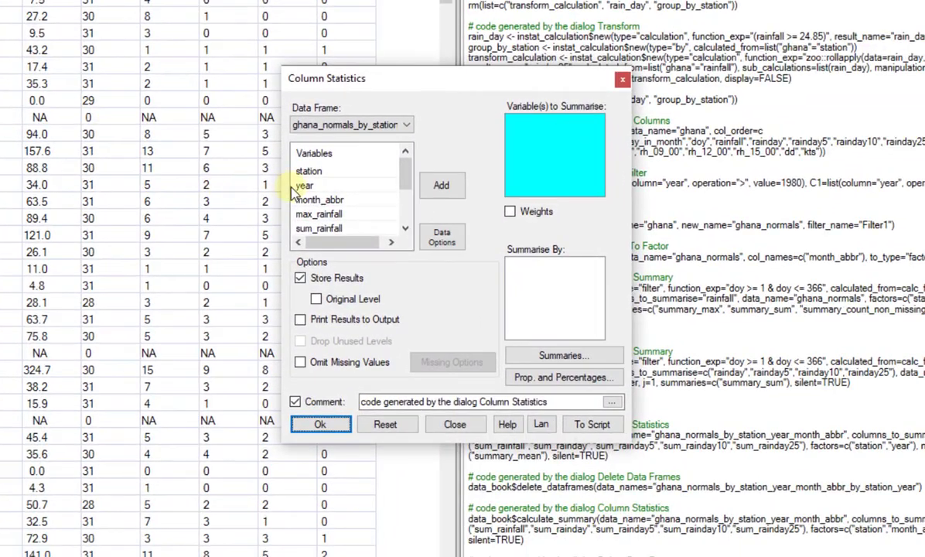
pyautogui.click(321, 228)
pyautogui.click(441, 186)
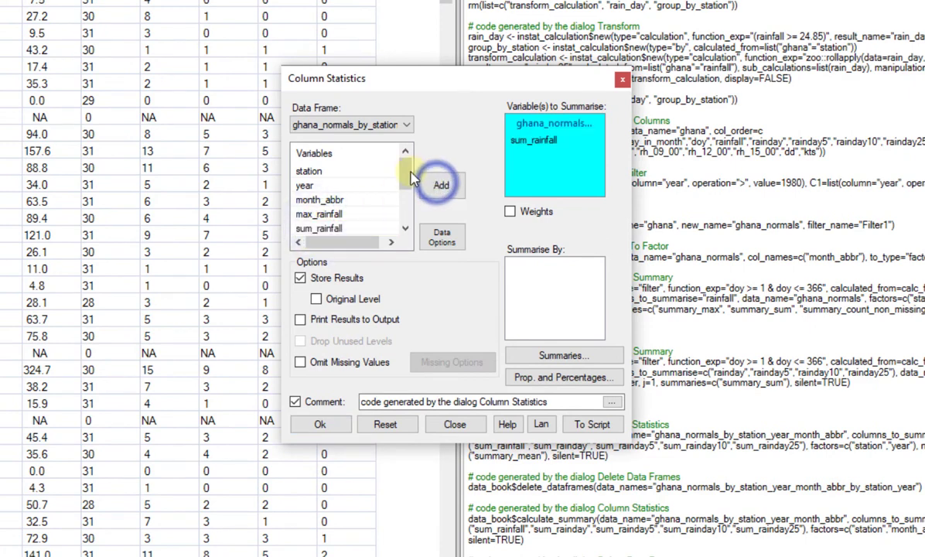
pyautogui.click(403, 177)
pyautogui.click(403, 190)
pyautogui.click(324, 185)
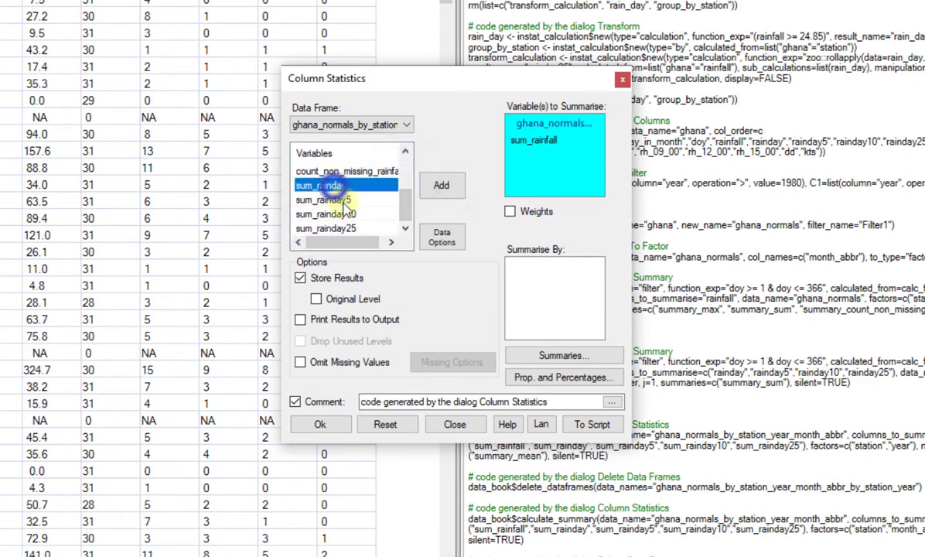
pyautogui.keyDown('ctrl'); pyautogui.click(342, 201); pyautogui.keyUp('ctrl')
pyautogui.keyDown('ctrl'); pyautogui.click(346, 215); pyautogui.keyUp('ctrl')
pyautogui.keyDown('ctrl'); pyautogui.click(345, 229); pyautogui.keyUp('ctrl')
pyautogui.click(441, 186)
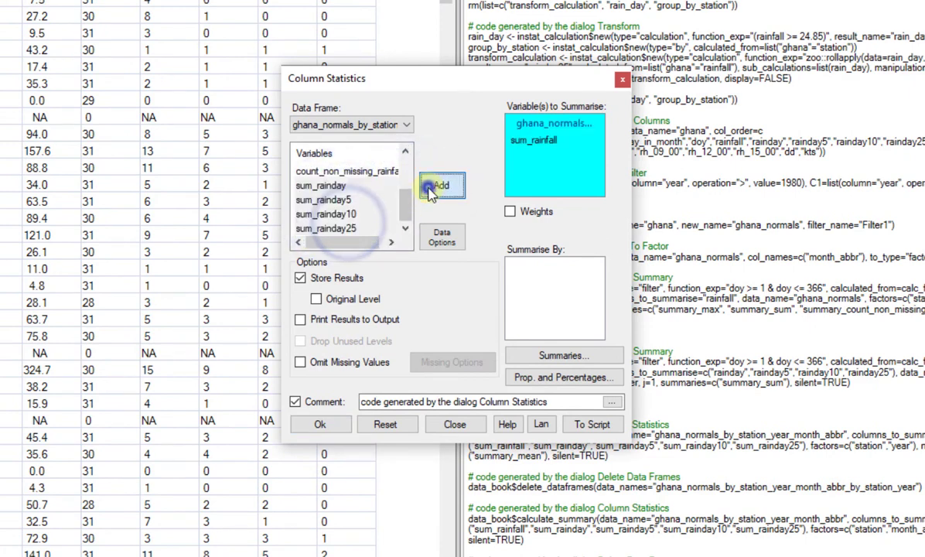
# Set the column statistics to be summarised by station and month_abbr.
pyautogui.click(525, 290)
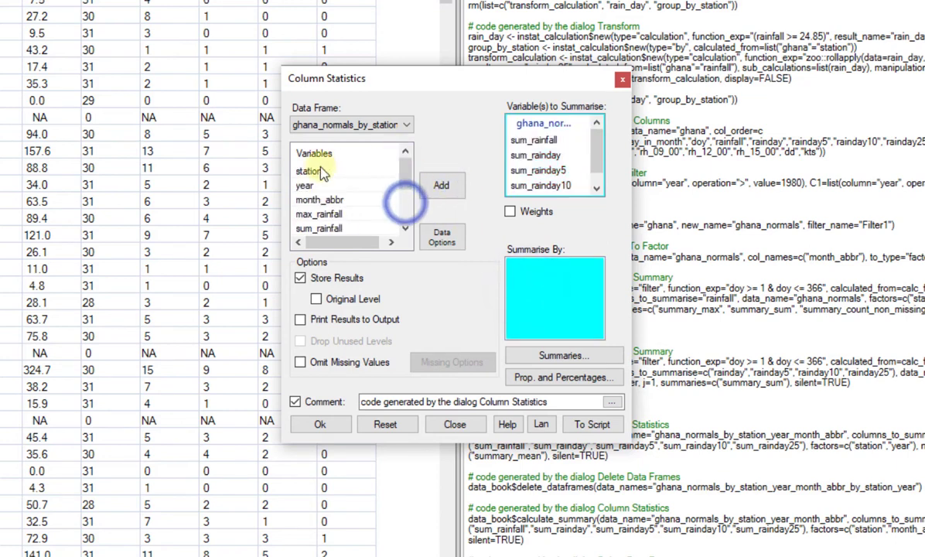
pyautogui.click(362, 177)
pyautogui.click(440, 186)
pyautogui.click(364, 200)
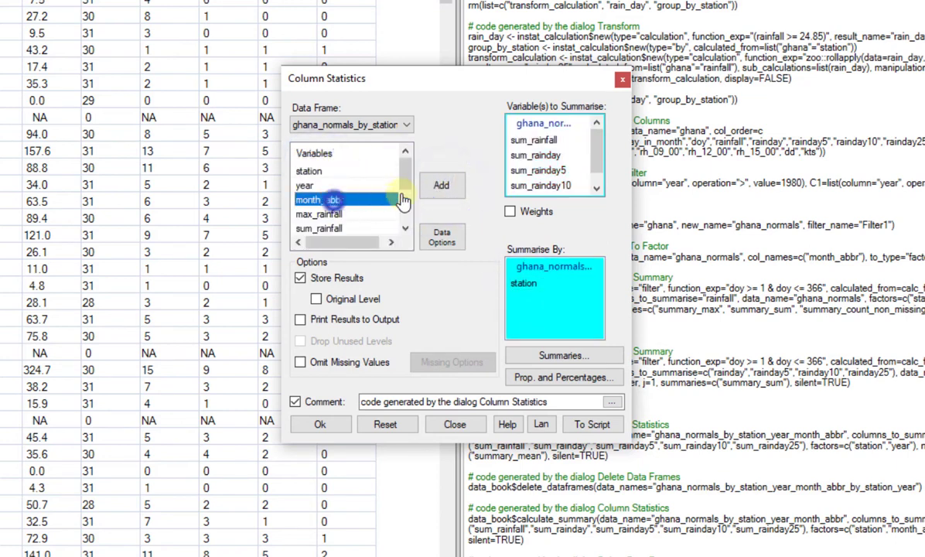
pyautogui.click(445, 192)
# Replace N Non Missing, N Total and Sum with Mean, omit missing values, and run the column statistics.
pyautogui.click(532, 355)
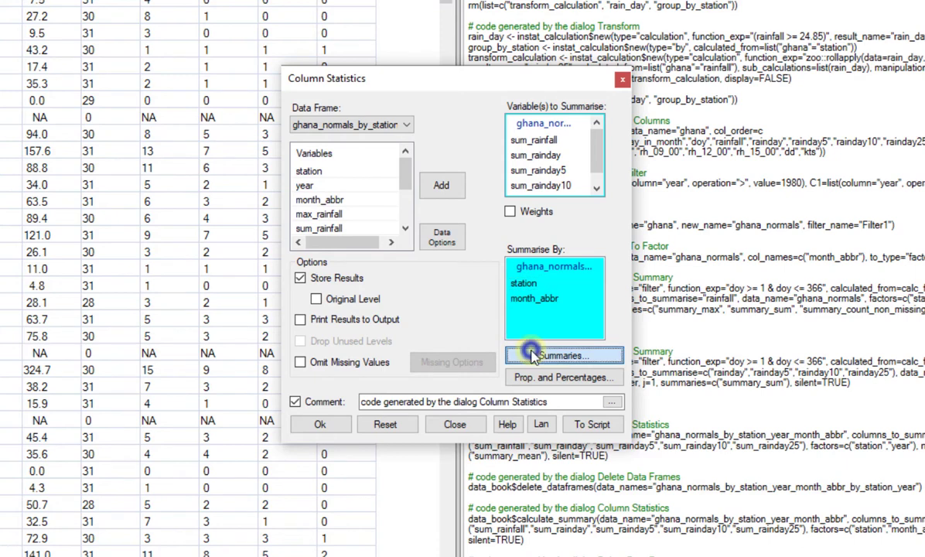
pyautogui.click(303, 131)
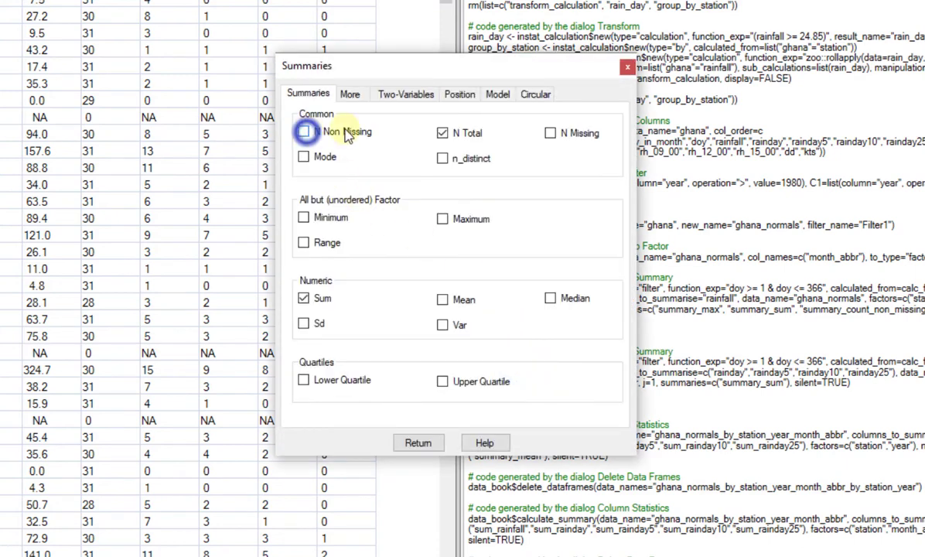
pyautogui.click(443, 132)
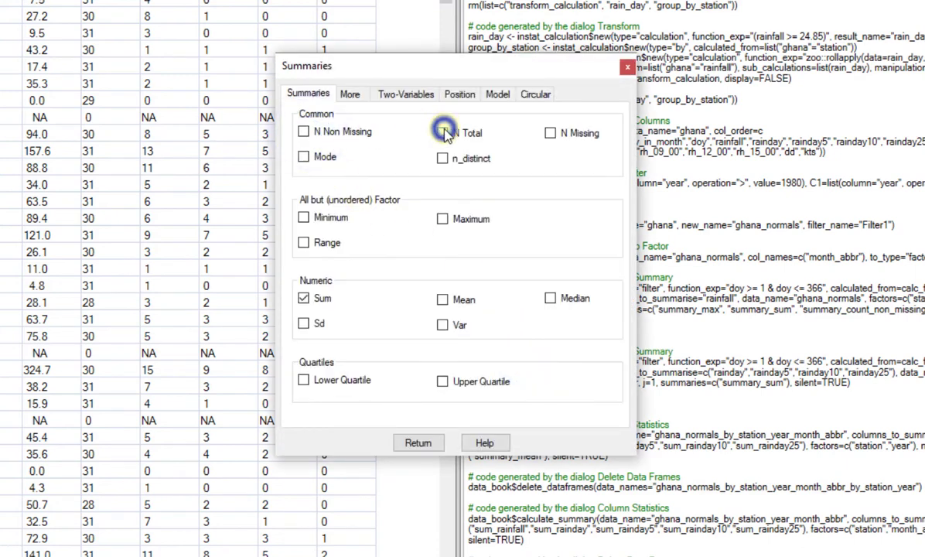
pyautogui.click(304, 298)
pyautogui.click(442, 300)
pyautogui.click(417, 442)
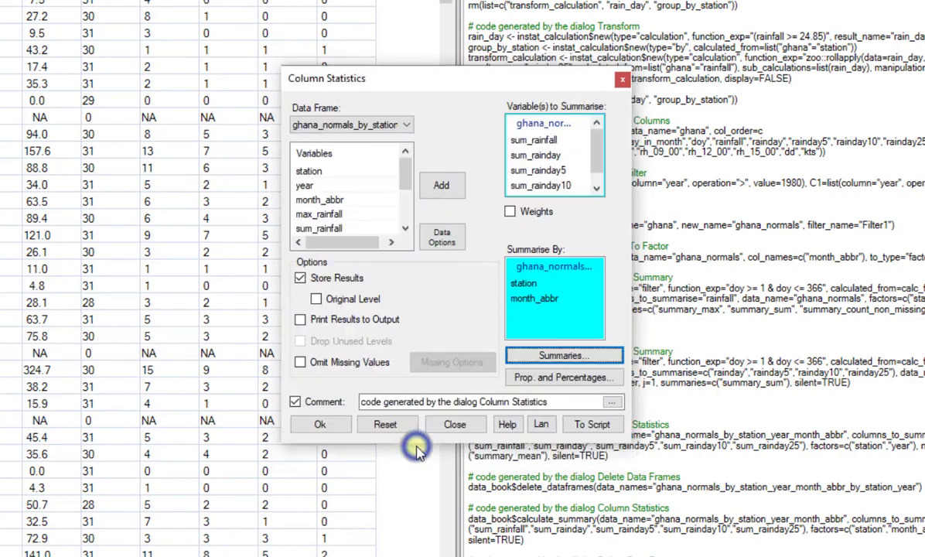
pyautogui.click(299, 362)
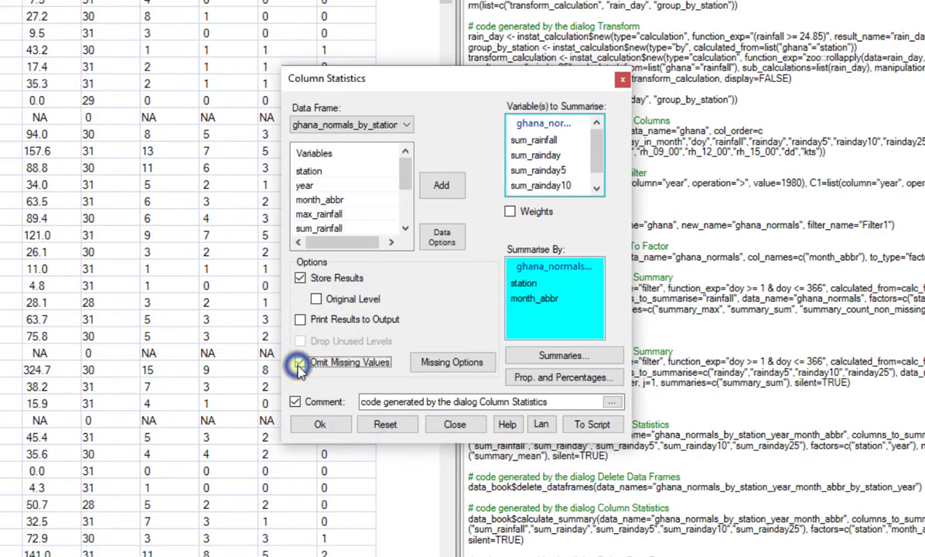
pyautogui.click(336, 427)
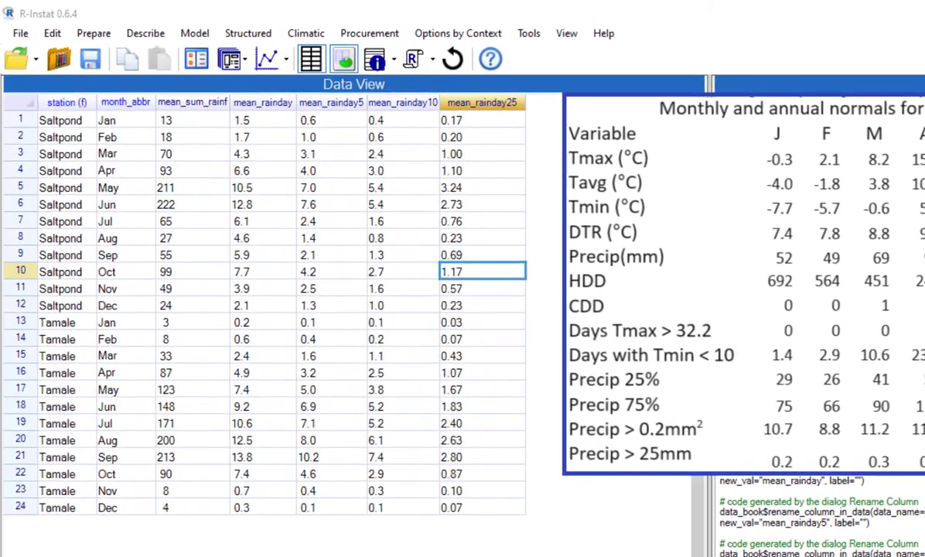
# Reopen the column statistics and choose Lower Quartile and Upper Quartile as the summaries instead of Mean.
pyautogui.click(14, 405)
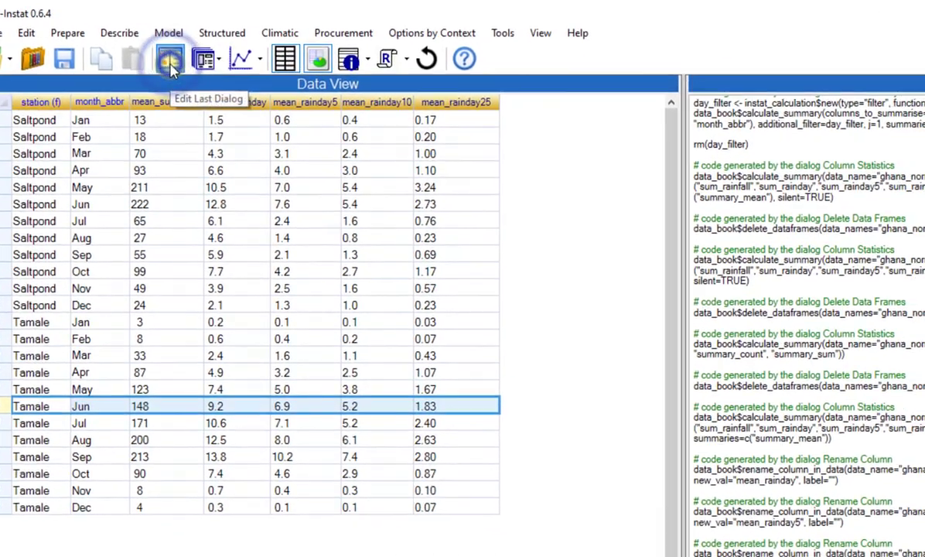
pyautogui.click(170, 62)
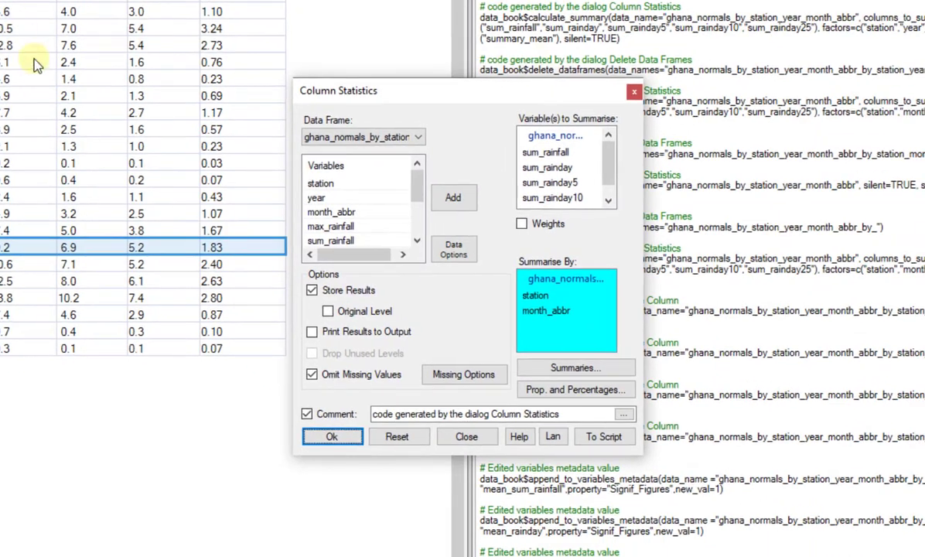
pyautogui.click(574, 369)
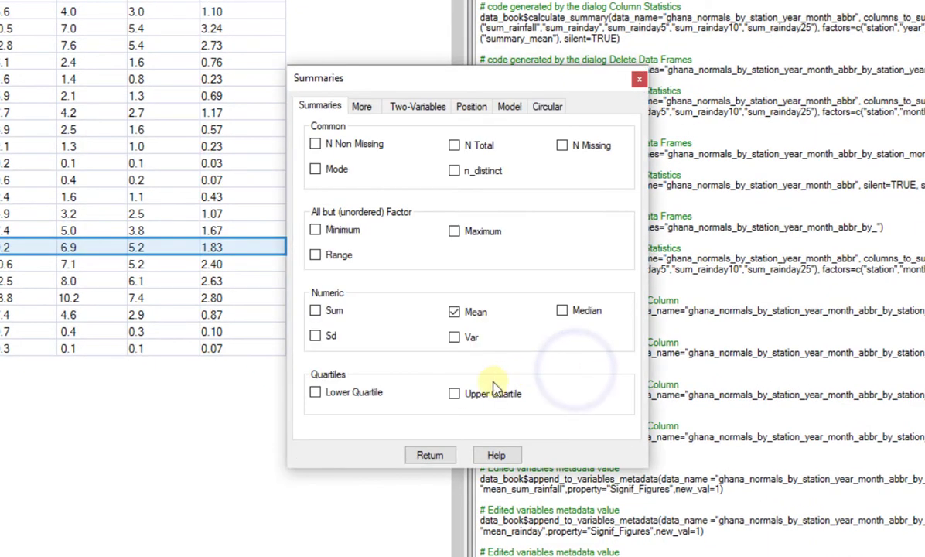
pyautogui.click(454, 393)
pyautogui.click(315, 392)
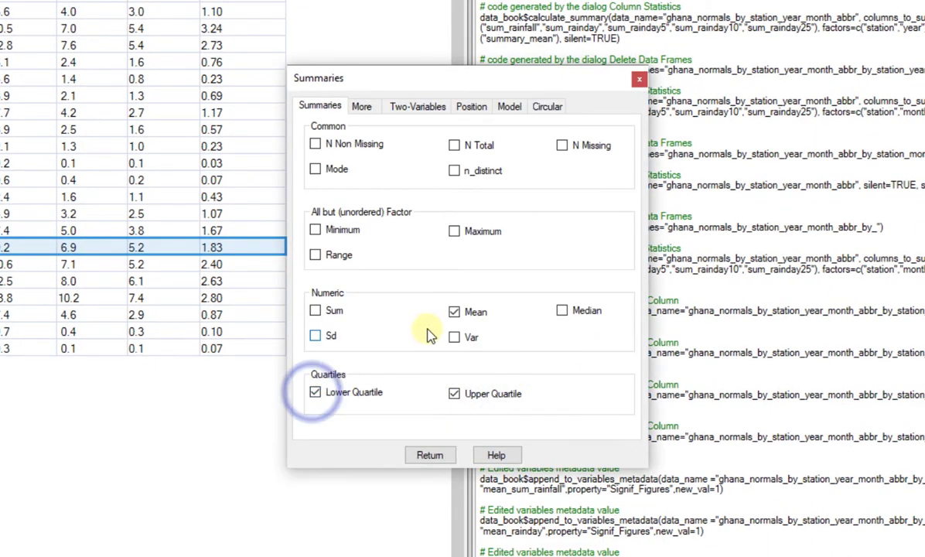
pyautogui.click(454, 311)
pyautogui.click(430, 455)
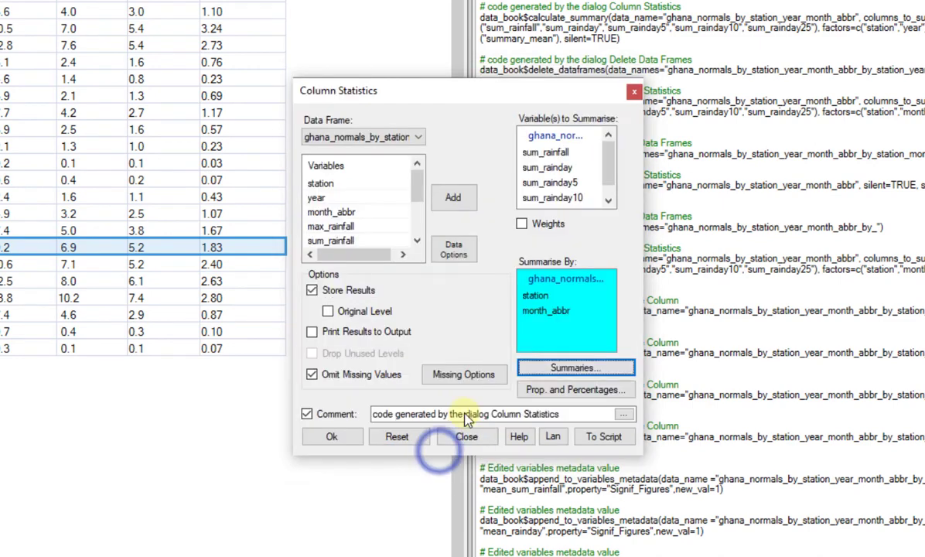
# Clear the variables to summarise, add only sum_rainfall and sum_rainday, and run the quartile summaries.
pyautogui.click(558, 190)
pyautogui.rightClick(566, 193)
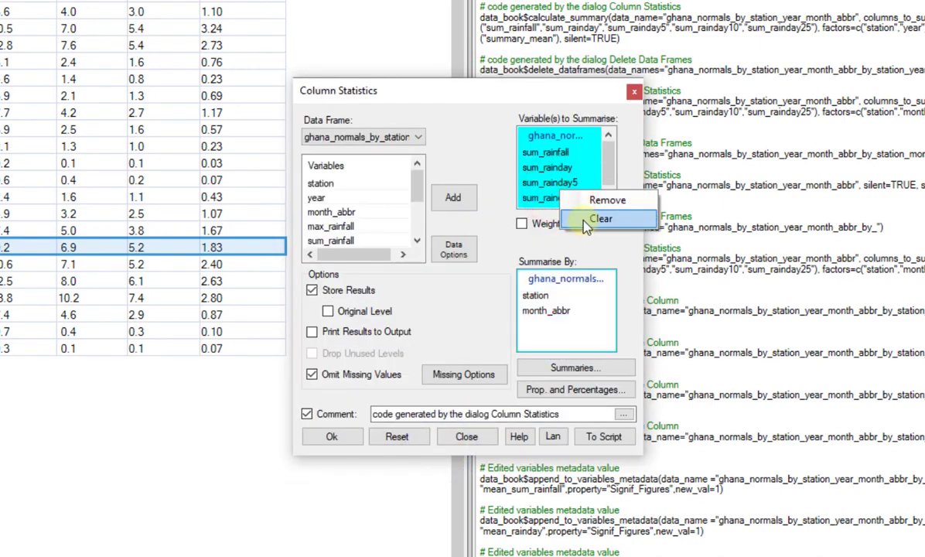
pyautogui.click(590, 222)
pyautogui.click(328, 240)
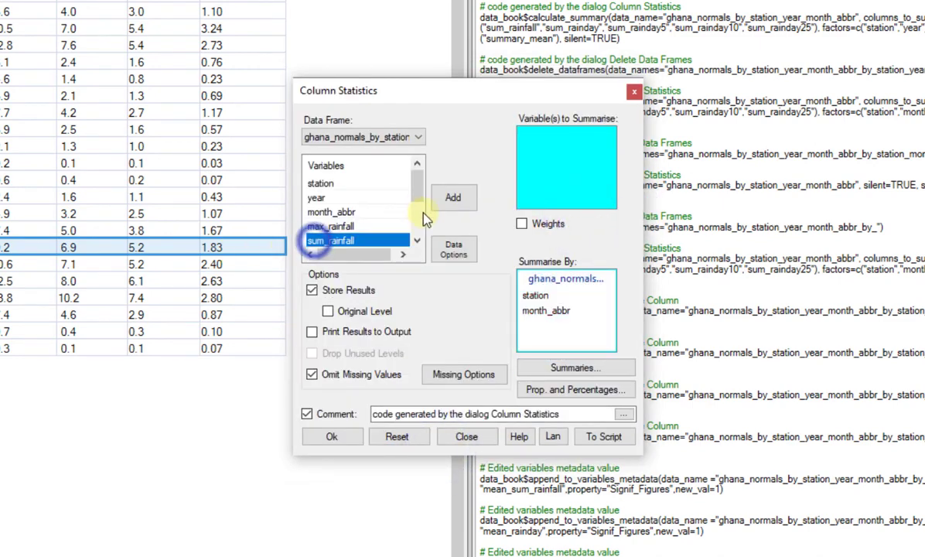
pyautogui.click(453, 197)
pyautogui.moveTo(419, 184); pyautogui.dragTo(412, 219)
pyautogui.click(345, 212)
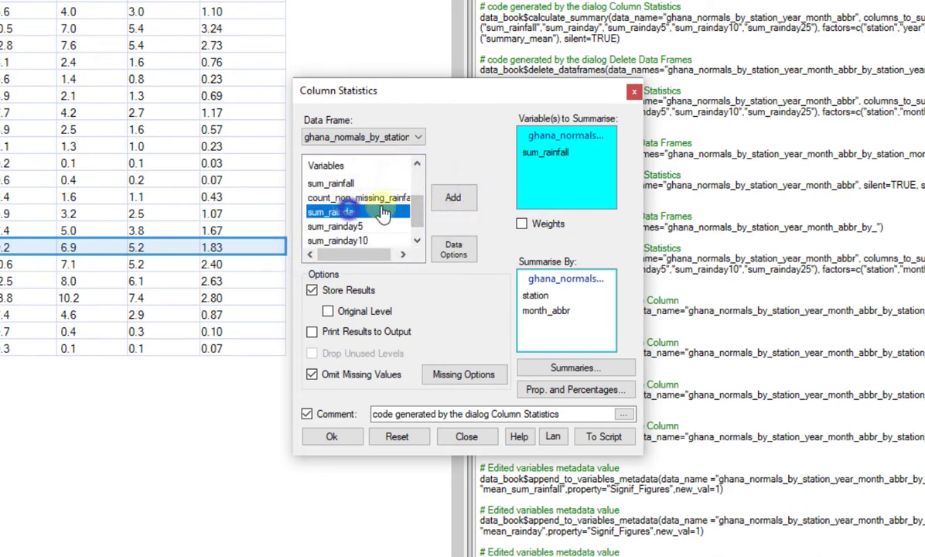
pyautogui.click(453, 197)
pyautogui.click(333, 437)
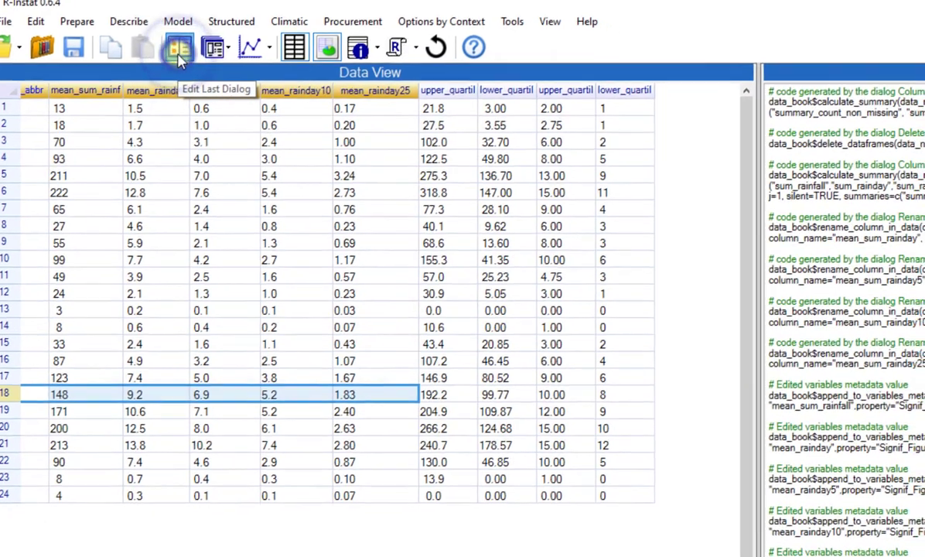
# Reopen the column statistics and add max_rainfall to the variables to summarise.
pyautogui.click(229, 55)
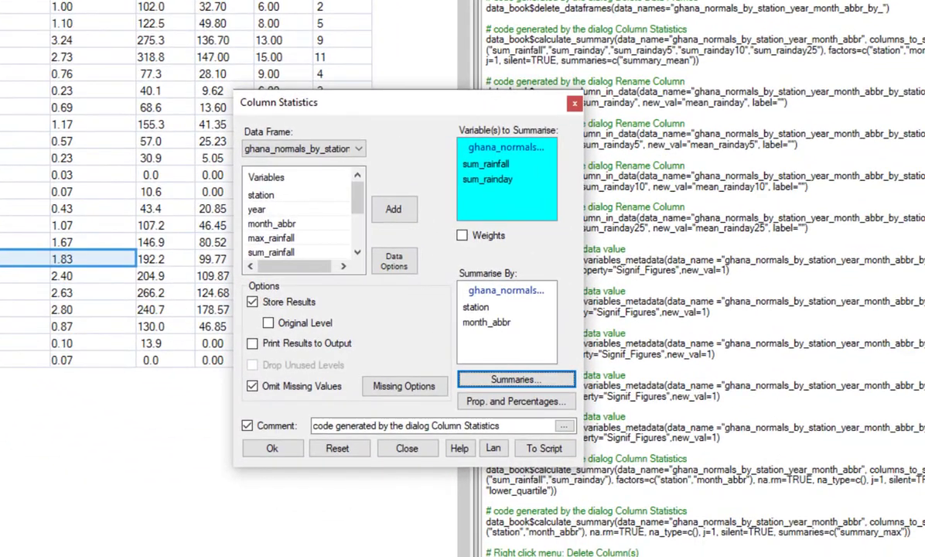
pyautogui.click(247, 236)
pyautogui.click(397, 210)
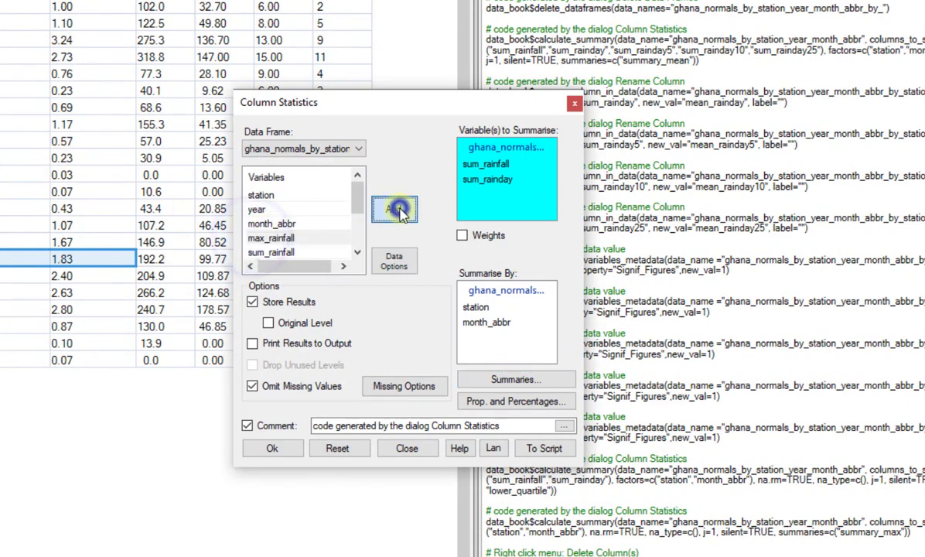
# Replace both quartiles with Maximum, run the column statistics, and select the Tamale June row in the results.
pyautogui.click(480, 378)
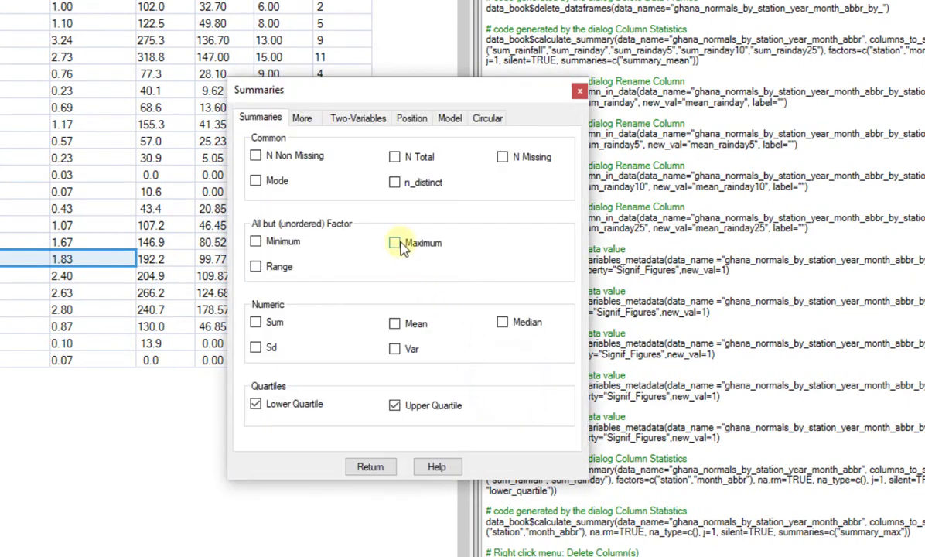
pyautogui.click(396, 245)
pyautogui.click(256, 404)
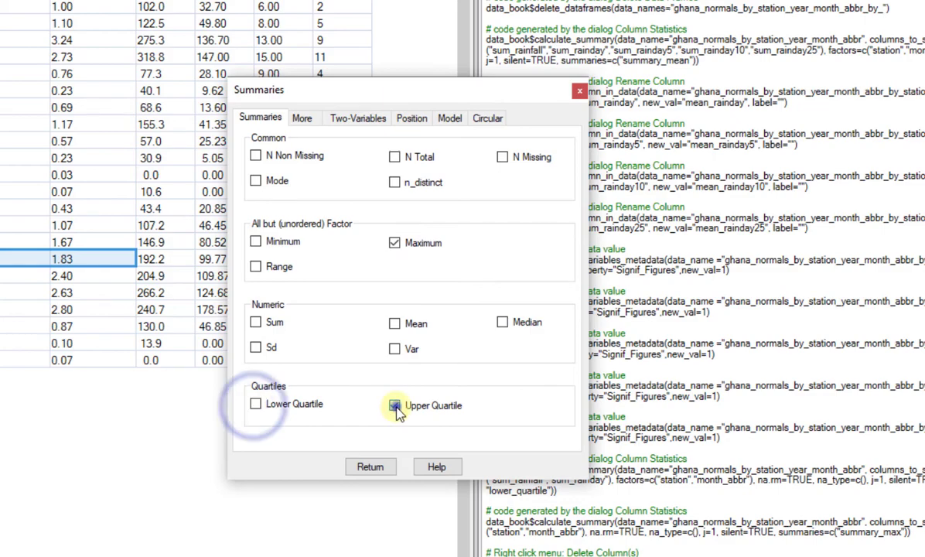
pyautogui.click(396, 405)
pyautogui.click(370, 466)
pyautogui.click(275, 449)
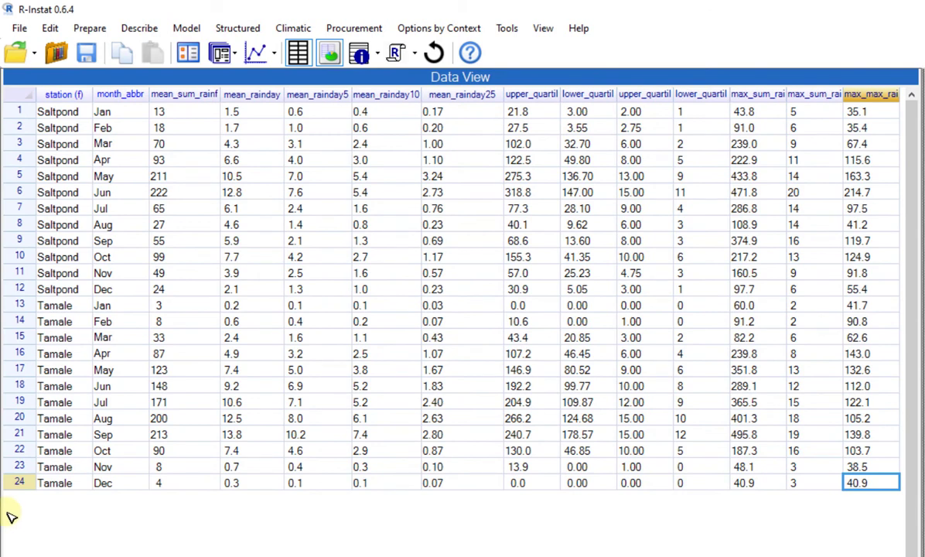
pyautogui.click(16, 386)
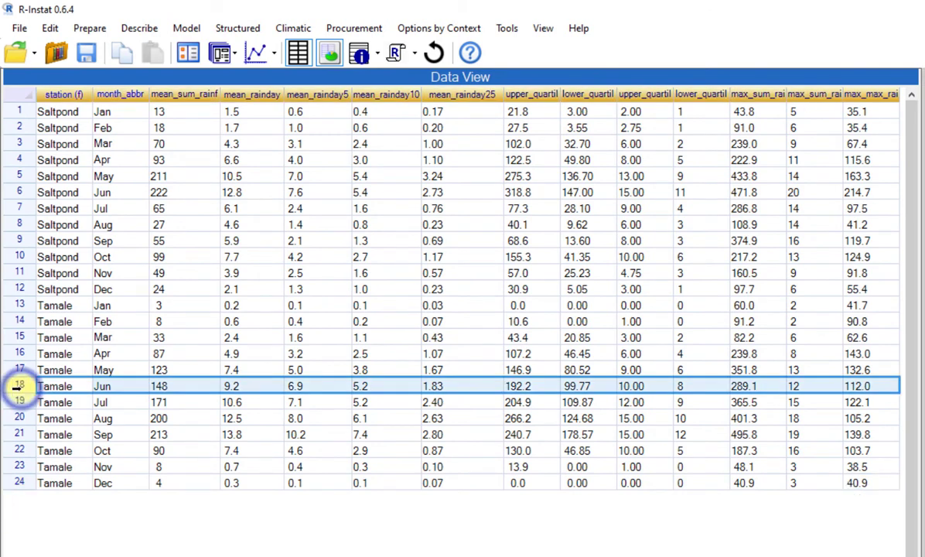